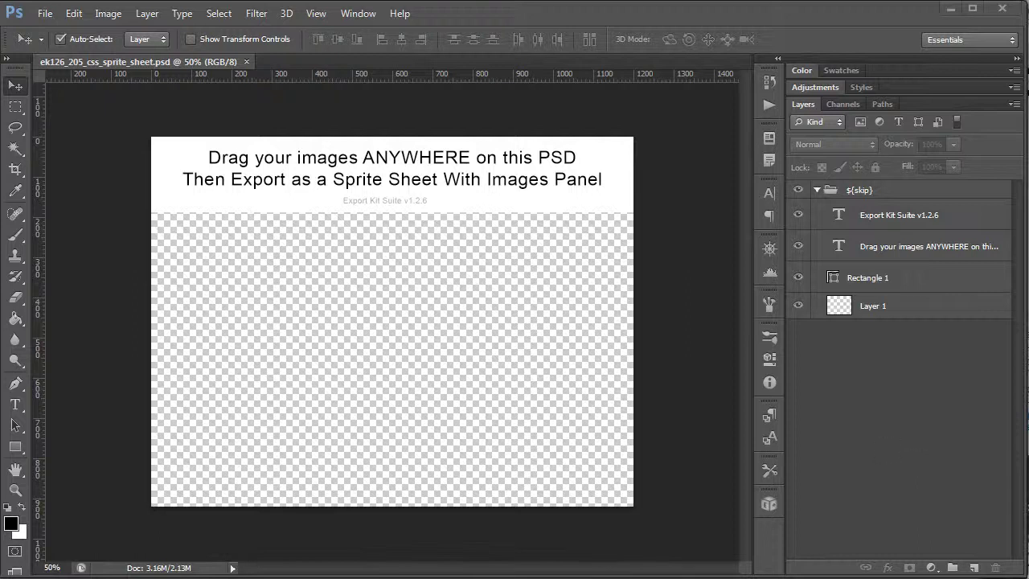
Step: Switch to the Windows Explorer window showing the 02_basic_rendering example folder
key(alt+Tab)
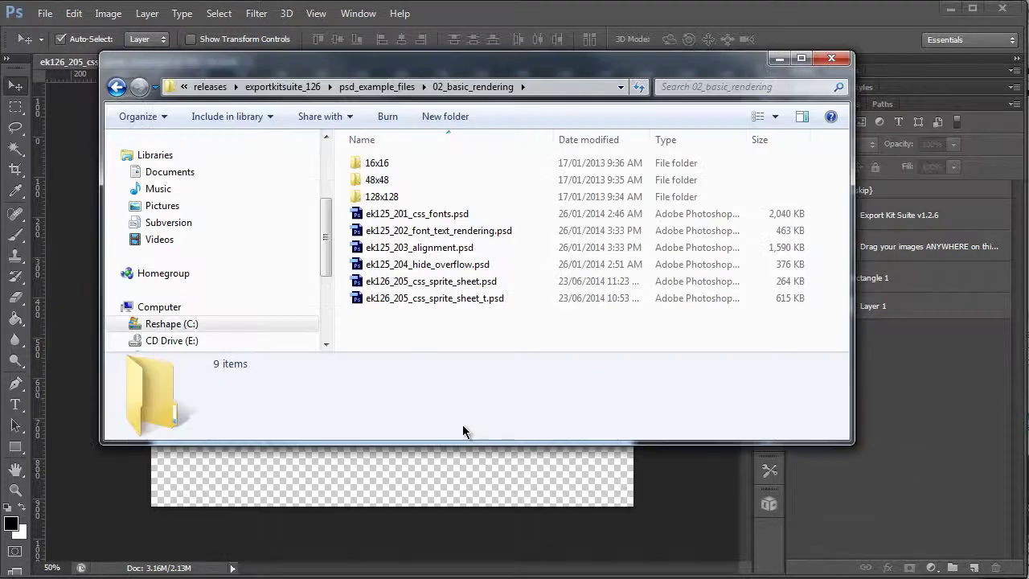
Step: Drag all 22 PNG icons from the 16x16 folder onto the sprite sheet canvas as layers
click(430, 164)
double_click(430, 165)
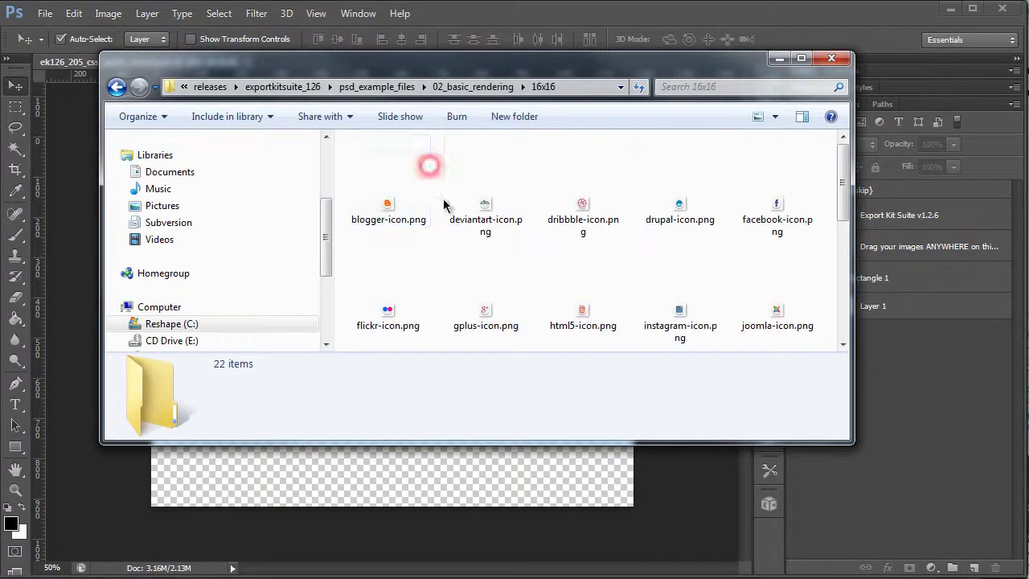
click(409, 175)
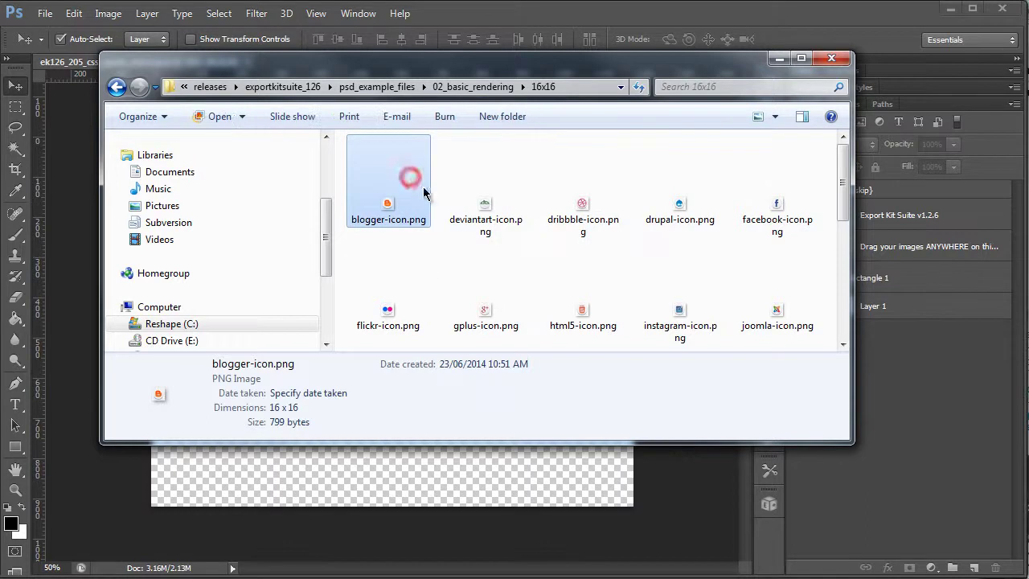
click(469, 86)
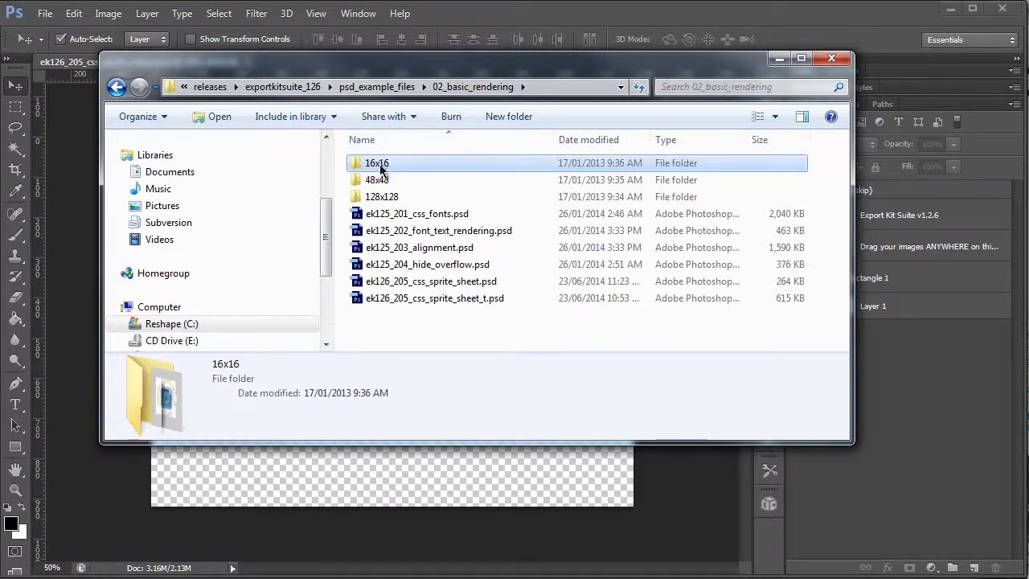
double_click(376, 163)
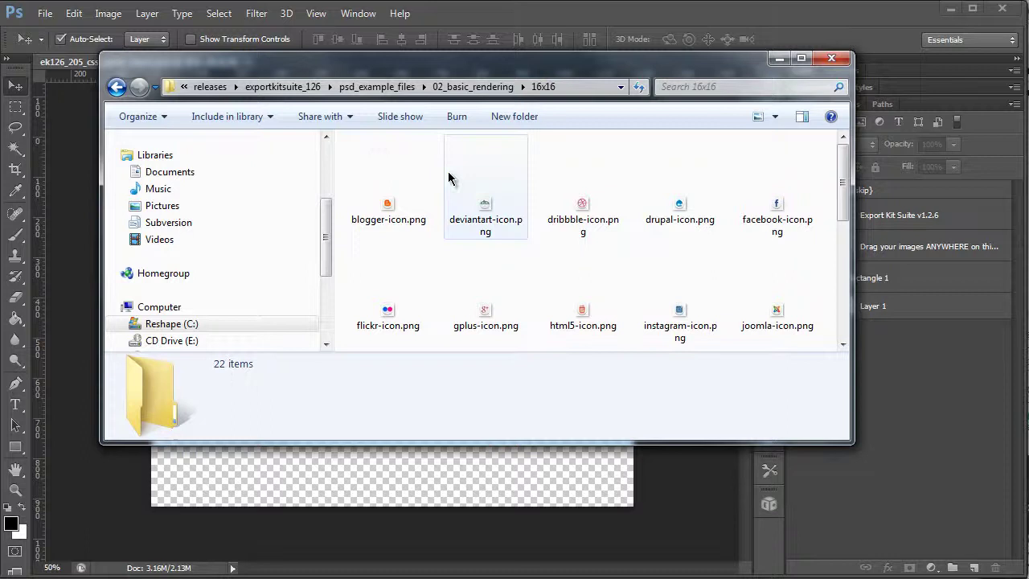
click(420, 167)
key(ctrl+a)
drag(395, 207, 341, 468)
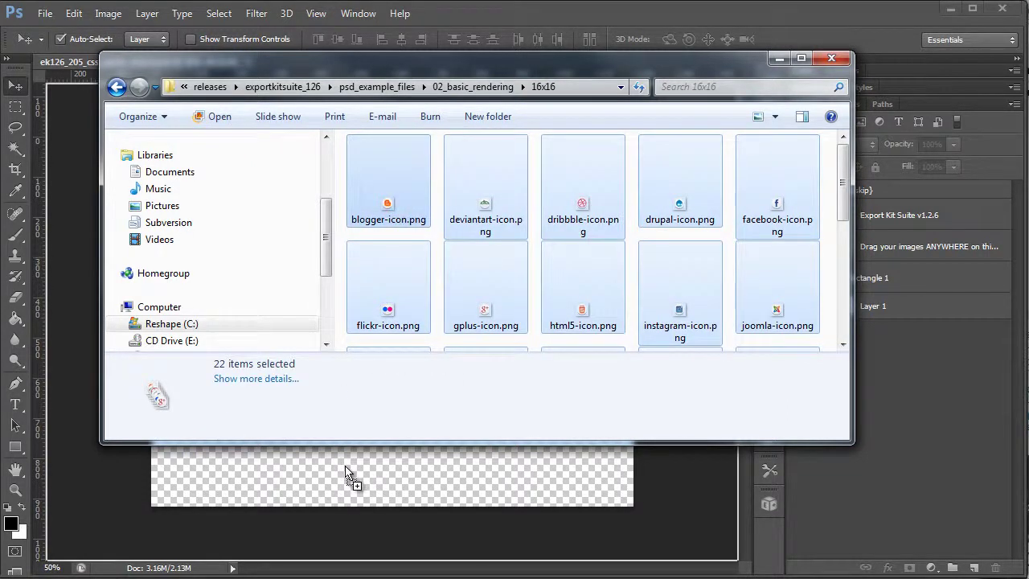
drag(348, 475, 347, 475)
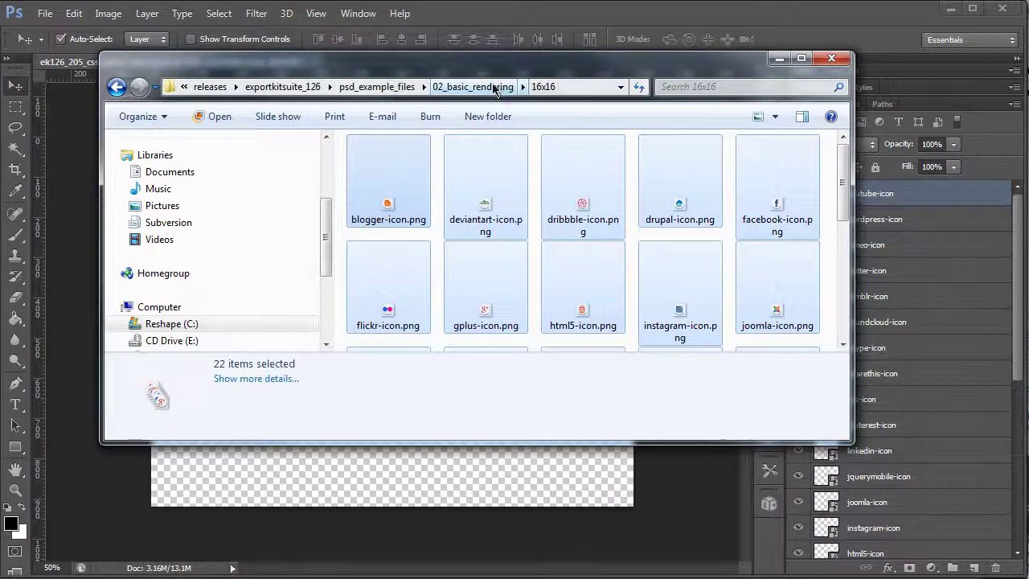
Step: Place all 22 icons from the 48x48 folder and move the YouTube icon out of the stack
click(479, 86)
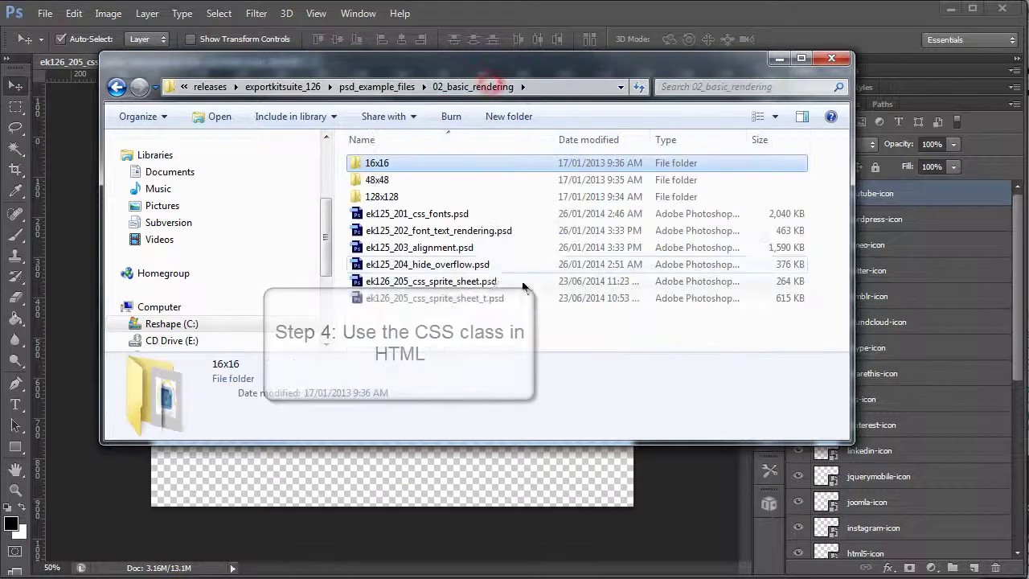
double_click(461, 180)
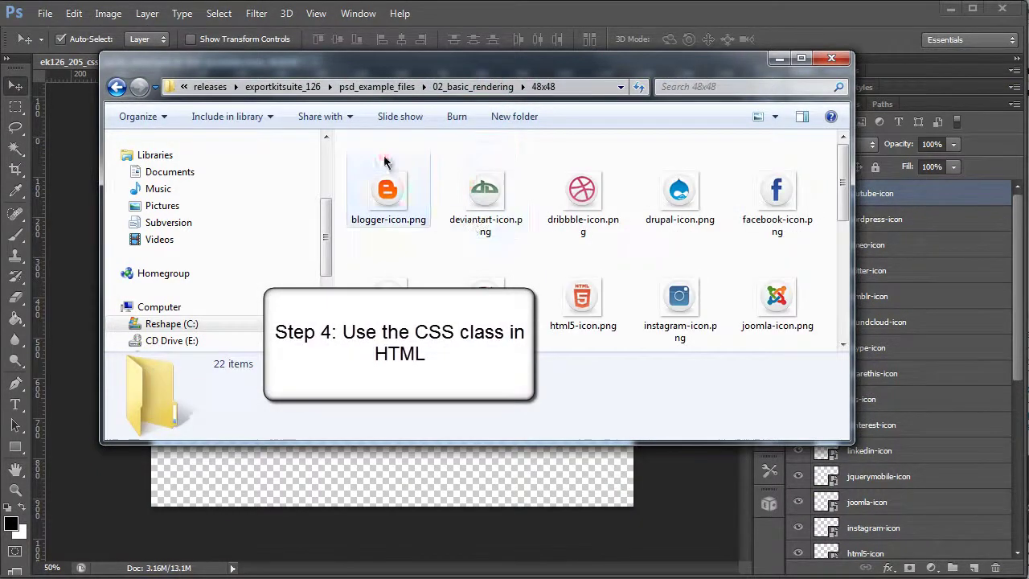
click(384, 162)
key(ctrl+a)
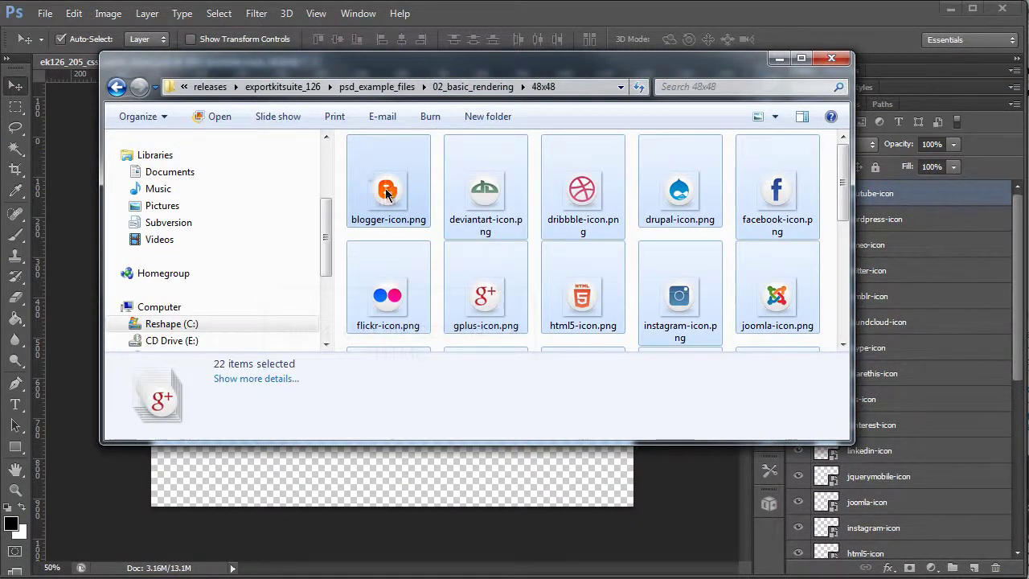
drag(387, 193, 371, 476)
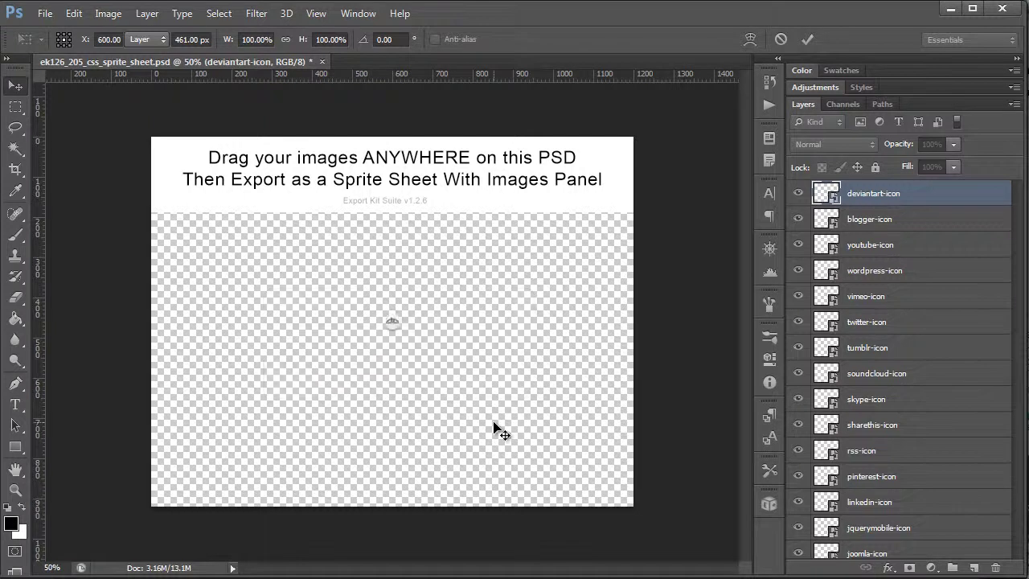
key(Return)
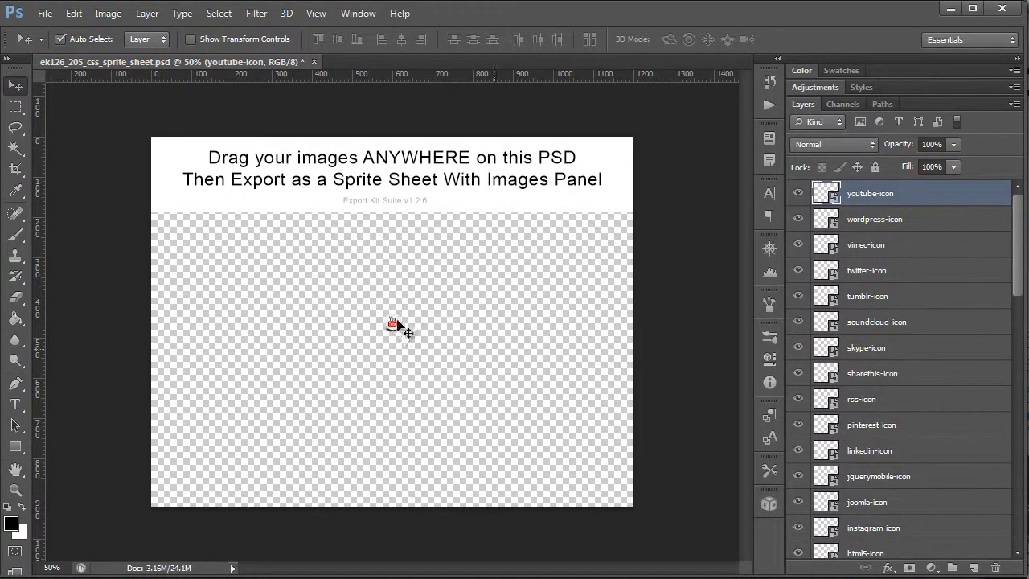
drag(394, 325, 365, 281)
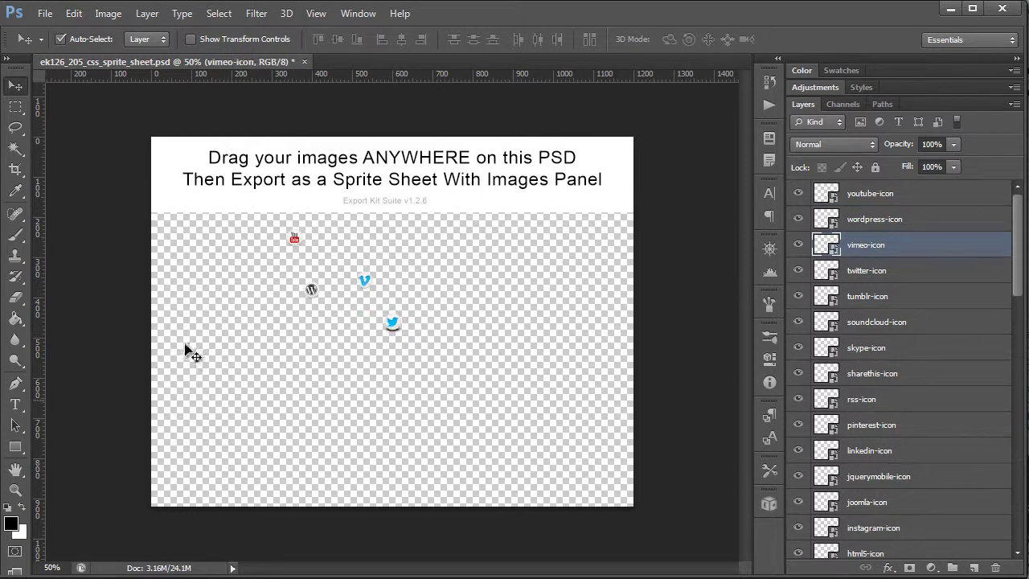
Step: Add a 'My Super Text' type layer below the icons and enlarge its font size
click(16, 405)
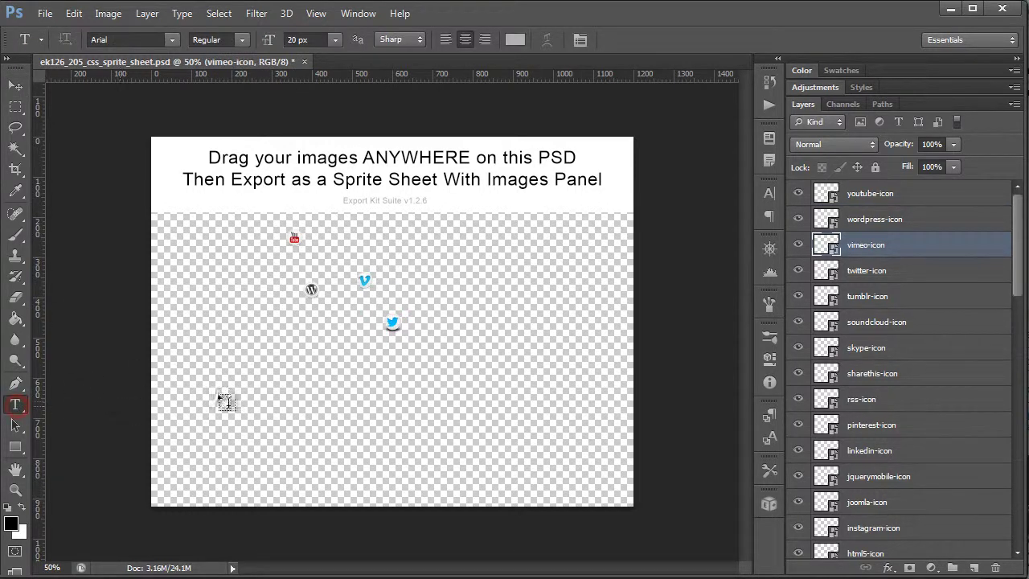
click(226, 410)
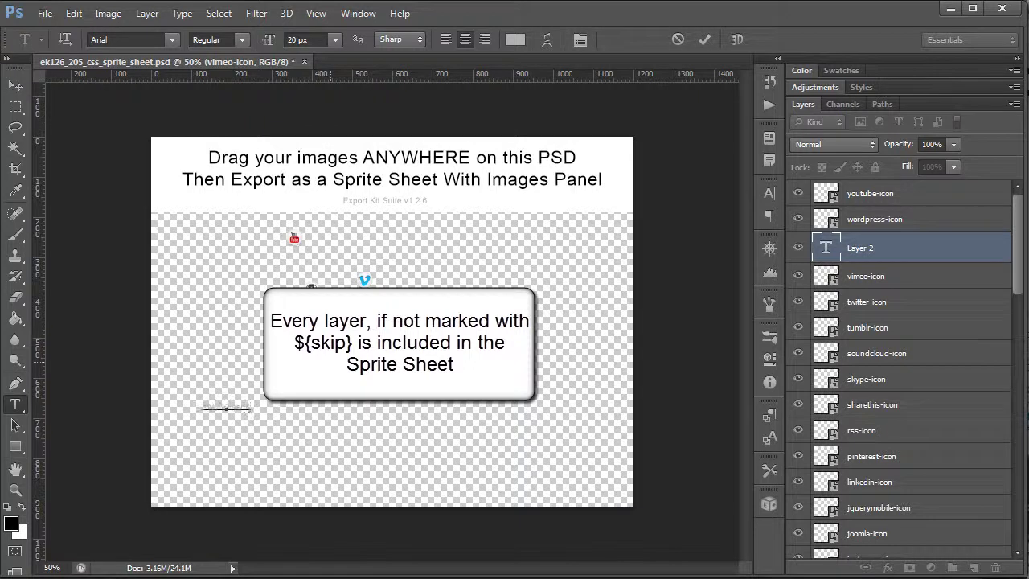
key(ctrl+a)
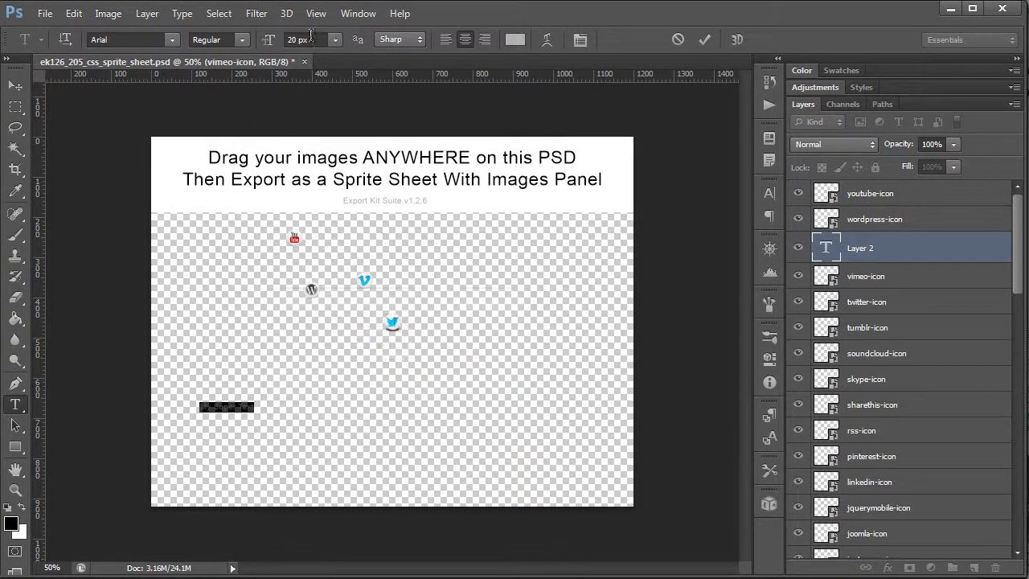
click(311, 38)
text(8)
key(Return)
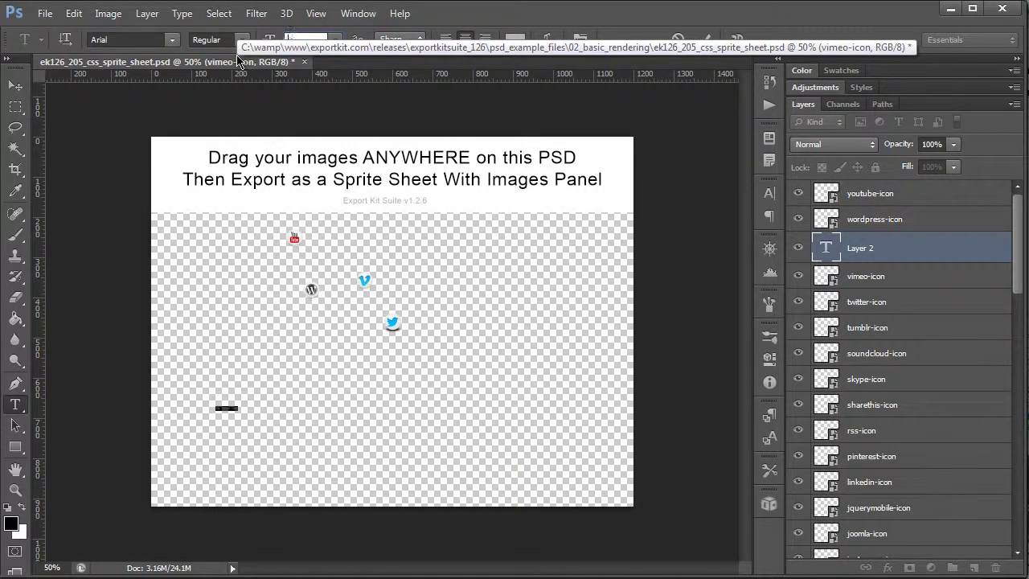
text(80)
key(Return)
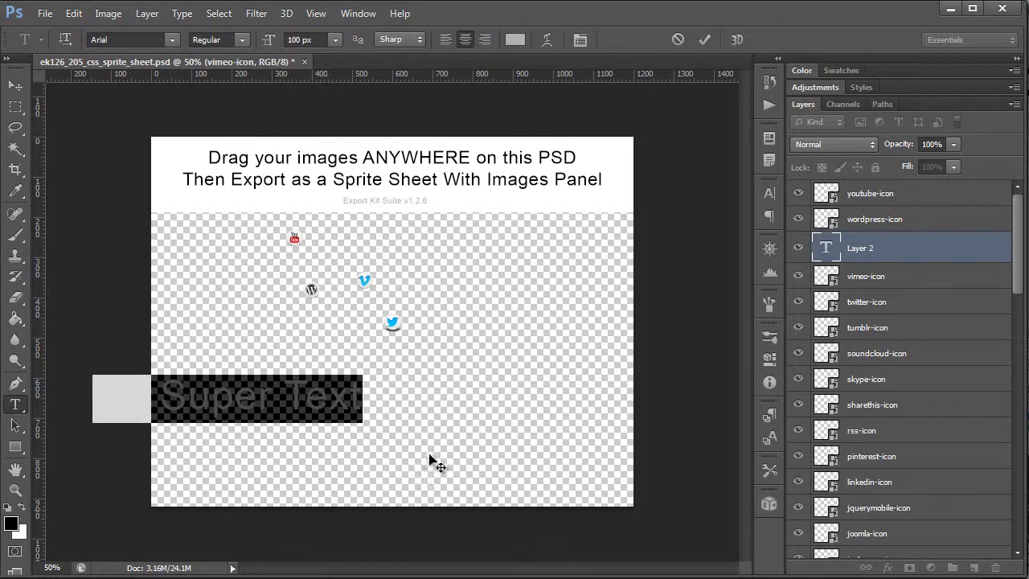
Step: Move the text fully onto the canvas, colour it pure red #ff0000, and commit
drag(431, 461, 535, 464)
click(516, 39)
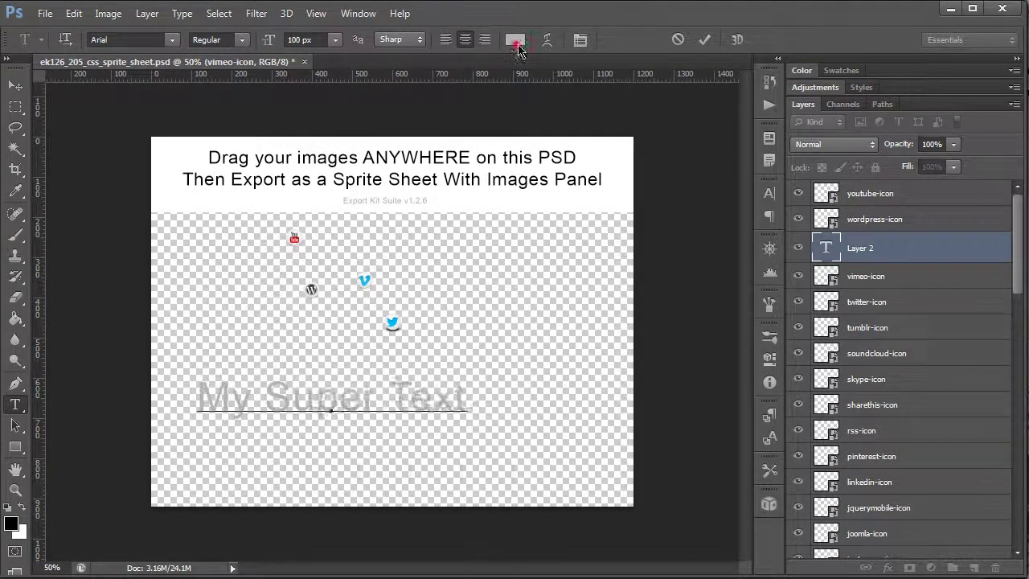
drag(462, 378, 534, 238)
click(711, 231)
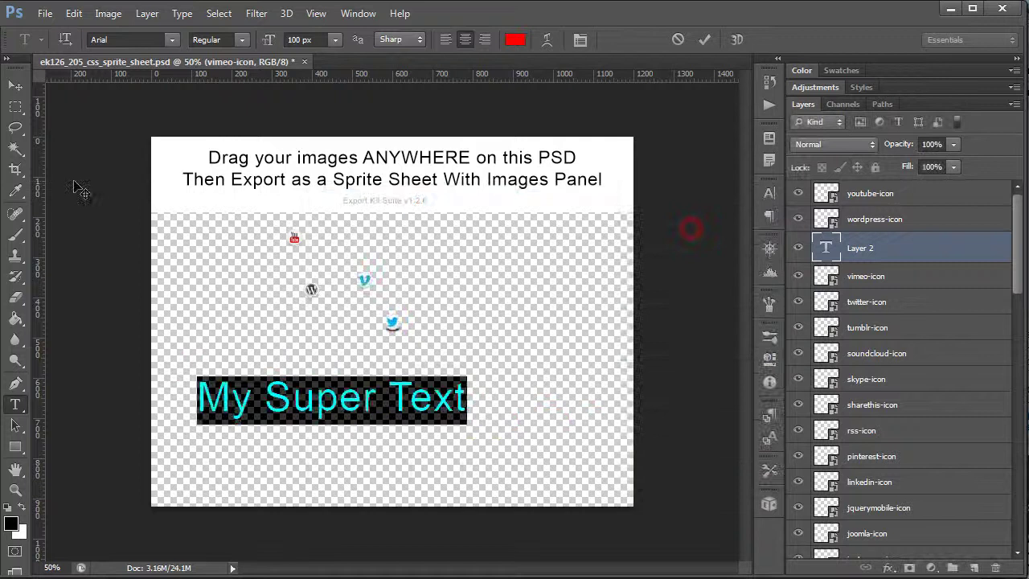
click(16, 86)
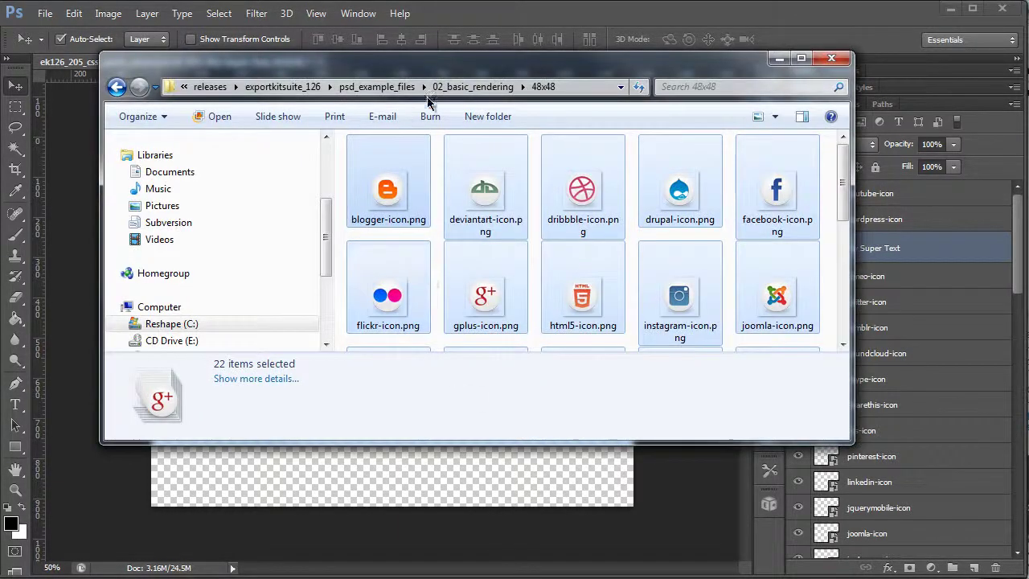
Step: Drag the icons from the 128x128 folder onto the sprite sheet canvas as layers
click(453, 86)
double_click(382, 196)
click(414, 213)
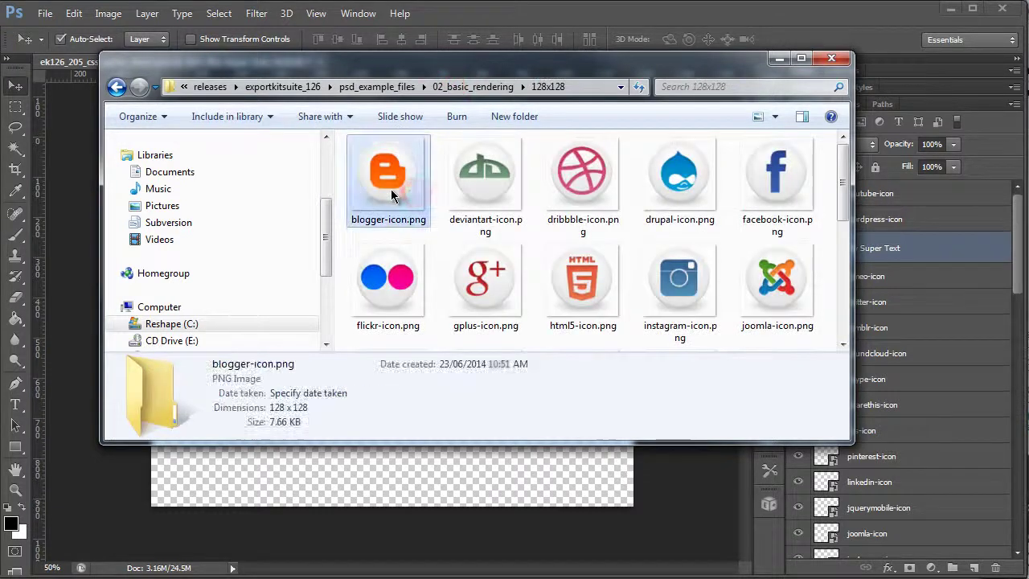
key(ctrl+a)
drag(406, 282, 457, 467)
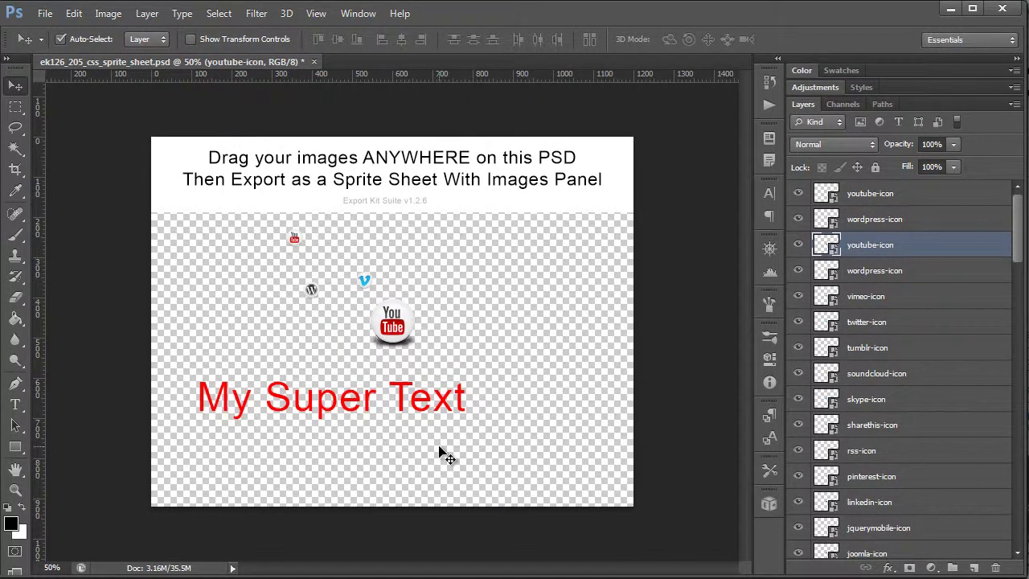
Step: Deselect the youtube-icon layer and open the Export Kit panel, continuing the free trial
click(561, 366)
click(770, 504)
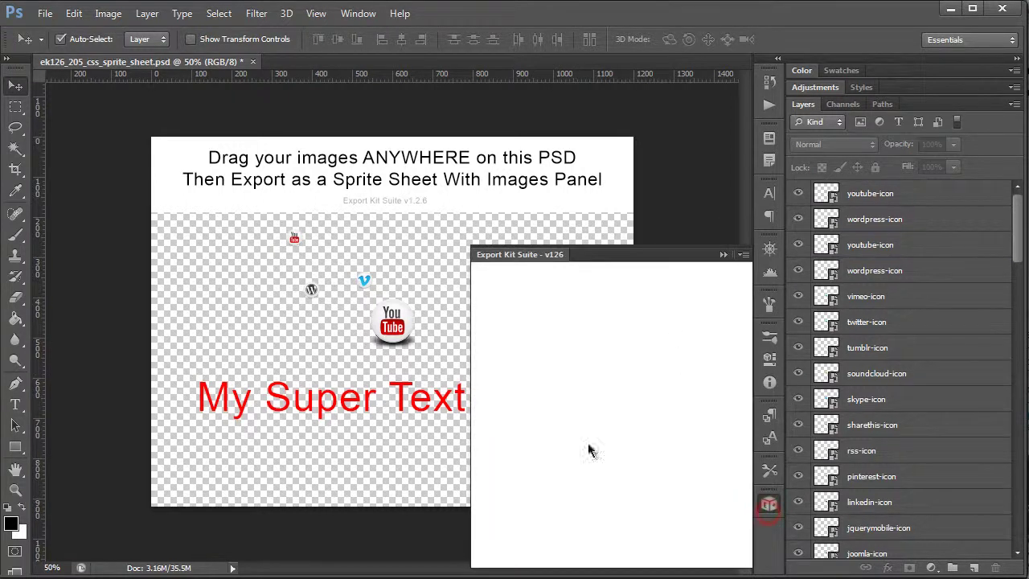
click(630, 551)
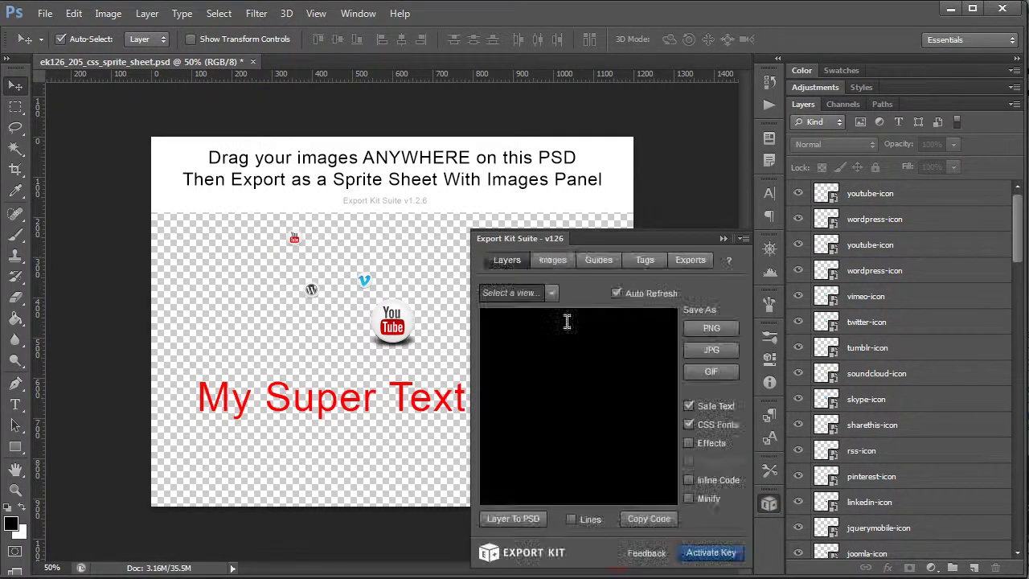
Step: Export the layer images as a Sprite Sheet with CSS, JSON and XML files
click(537, 260)
click(635, 292)
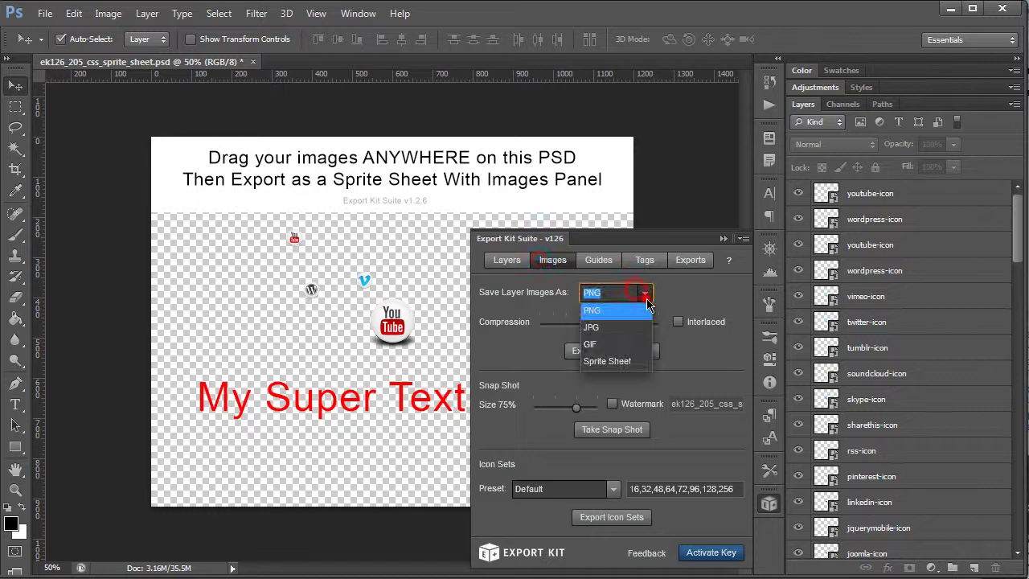
click(627, 359)
click(486, 320)
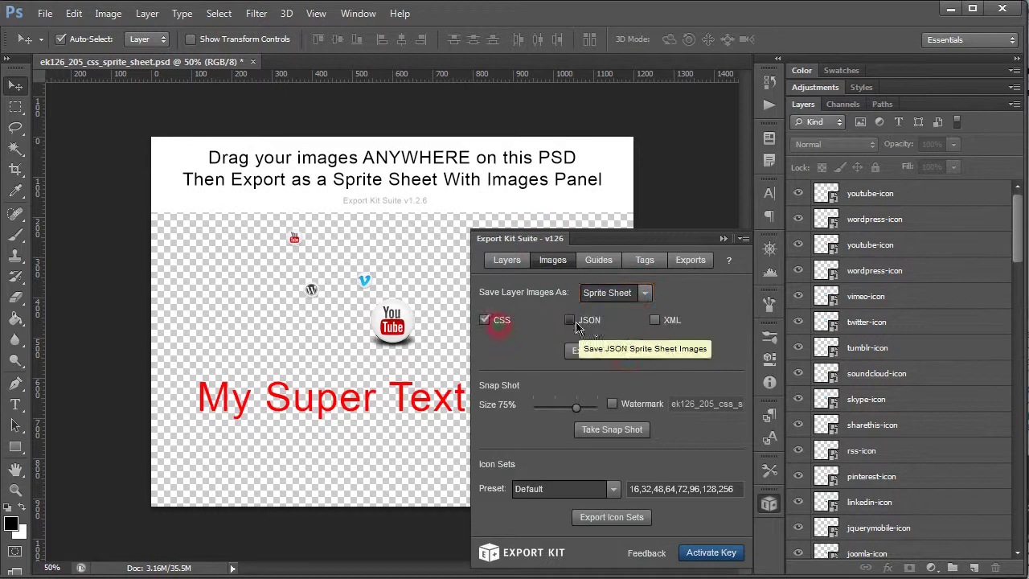
click(591, 322)
click(671, 320)
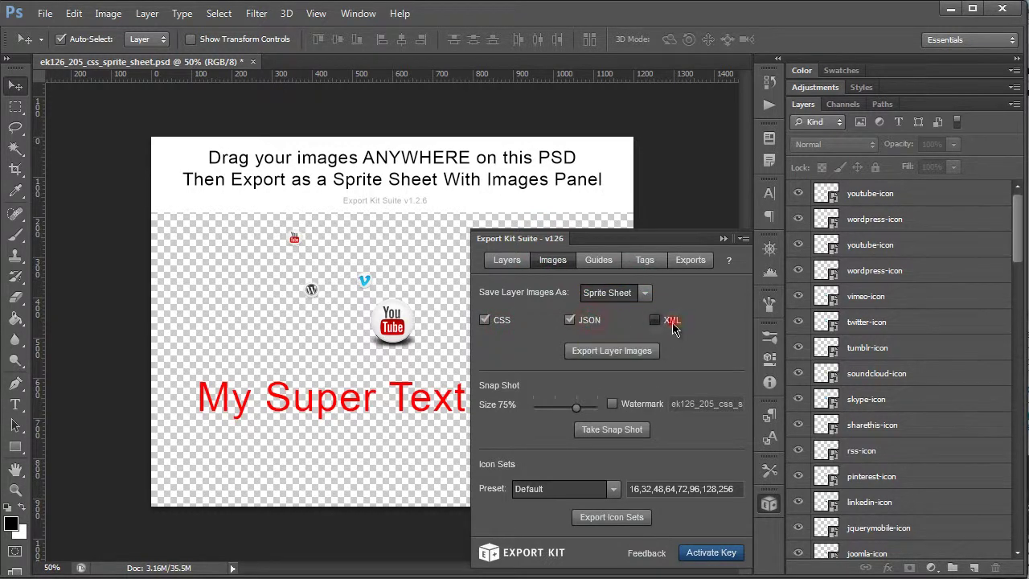
click(623, 352)
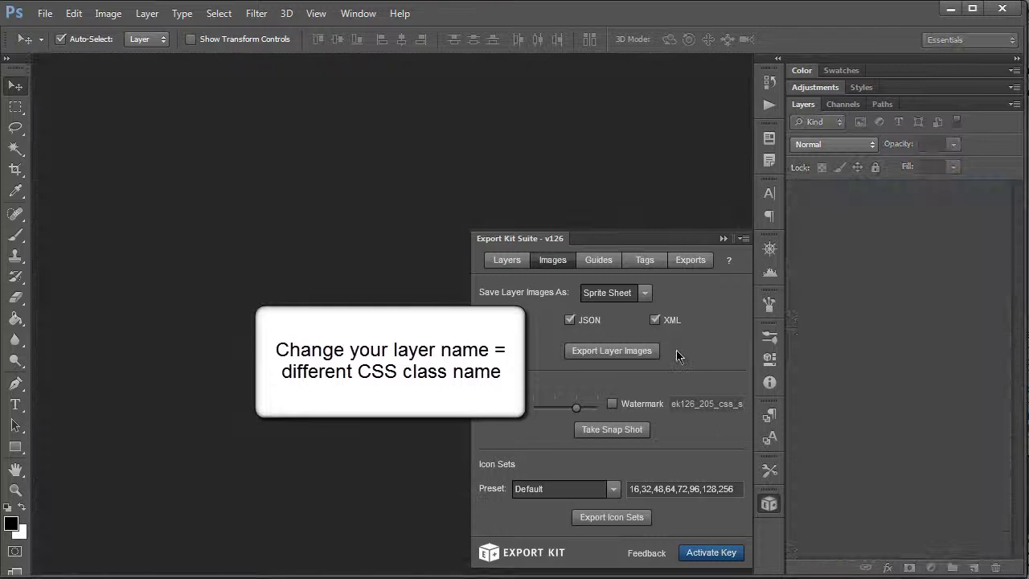
click(921, 490)
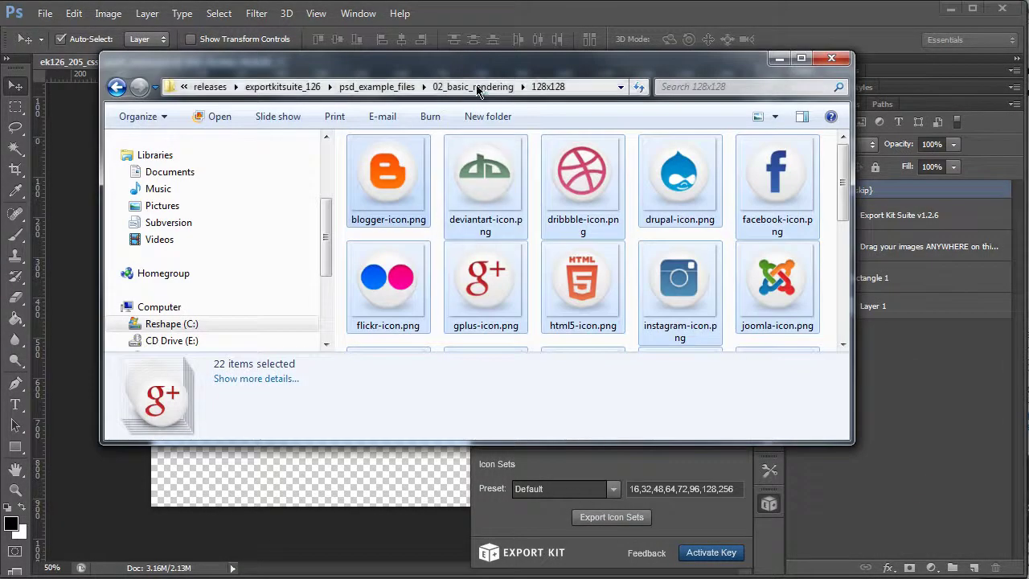
Step: Browse to the ek126_205_css_sprite_sheet output folder and preview the exported sprite sheet PNG
click(472, 86)
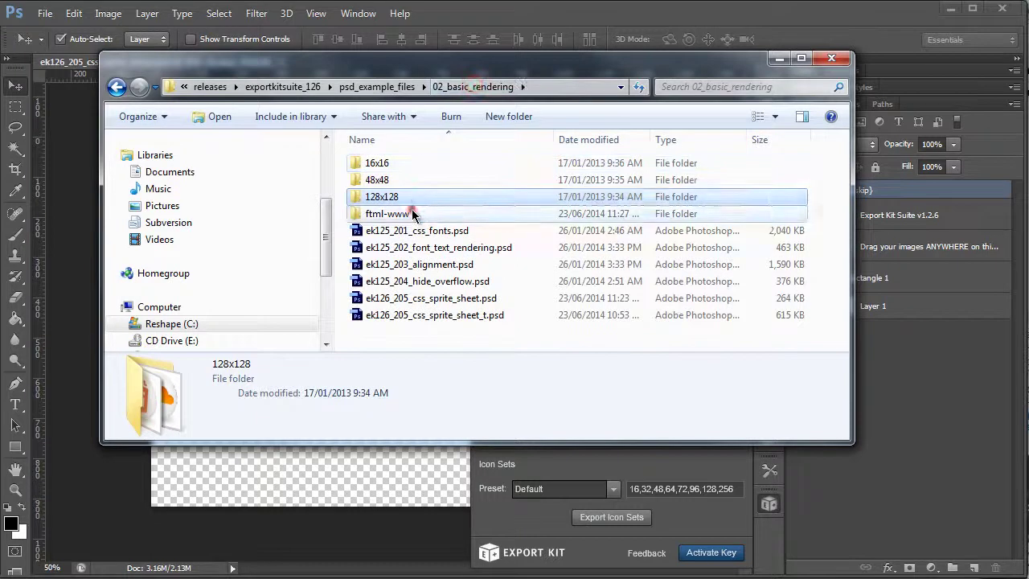
double_click(412, 214)
double_click(409, 163)
click(445, 165)
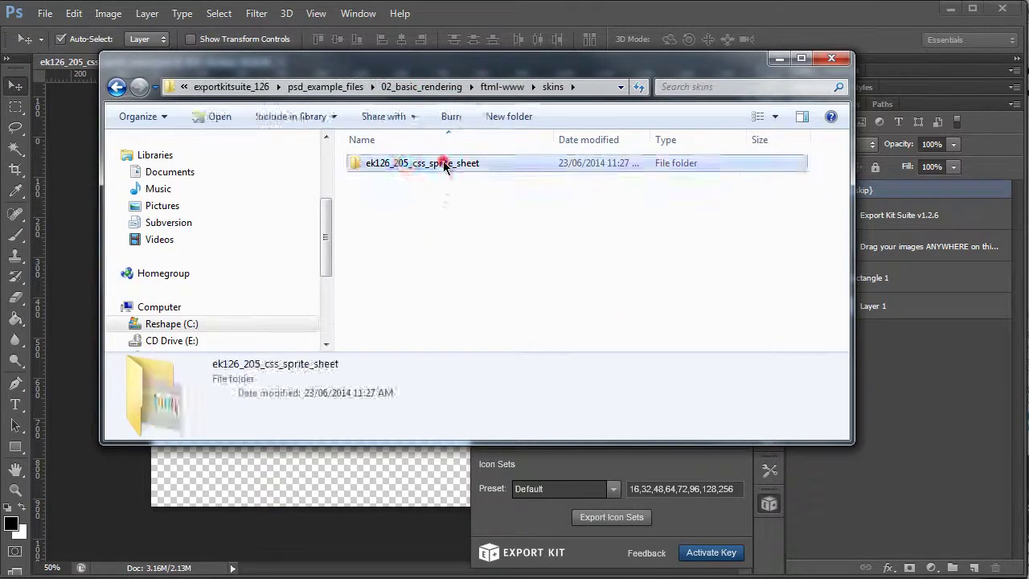
double_click(444, 165)
click(397, 242)
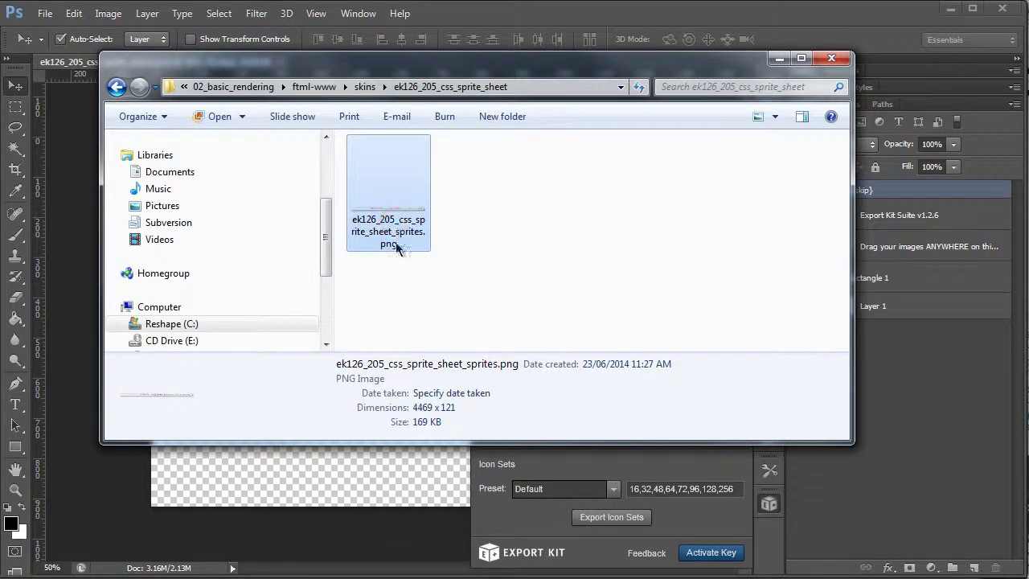
double_click(369, 231)
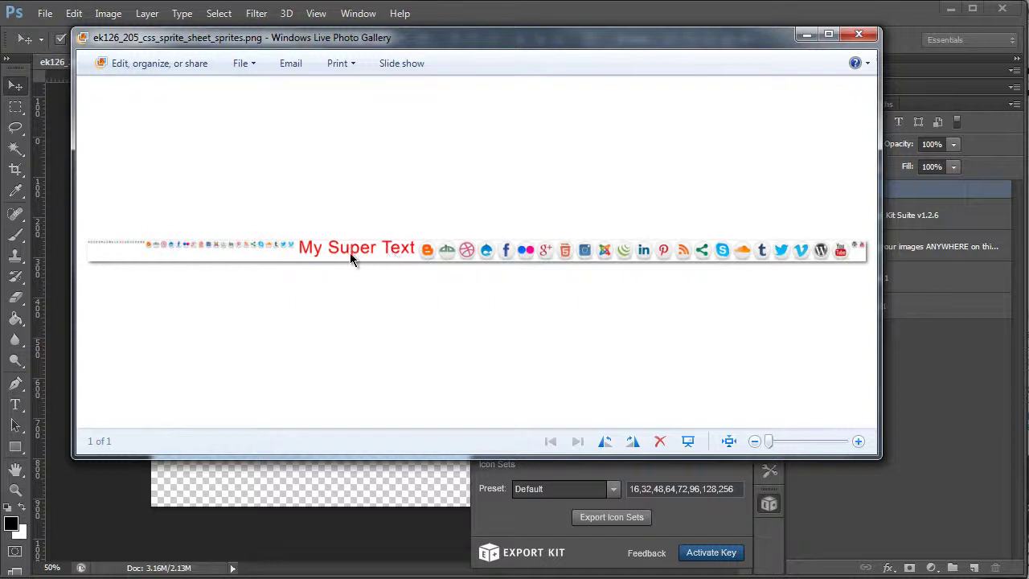
click(858, 37)
Step: Go up to ftml-www, enter the sprites folder and launch ek126_205_css_sprite_sheet.html
click(366, 89)
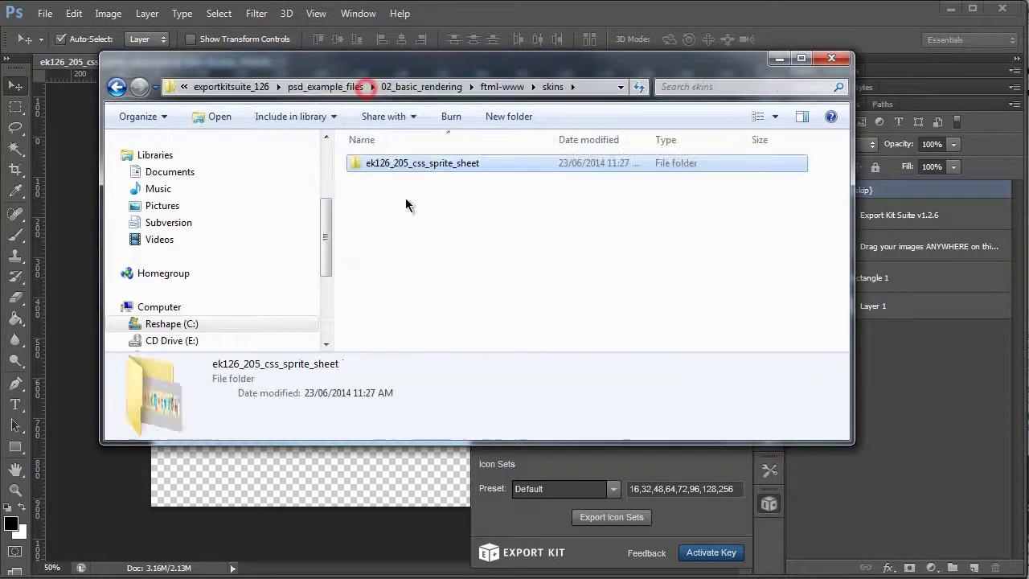
click(499, 87)
double_click(403, 179)
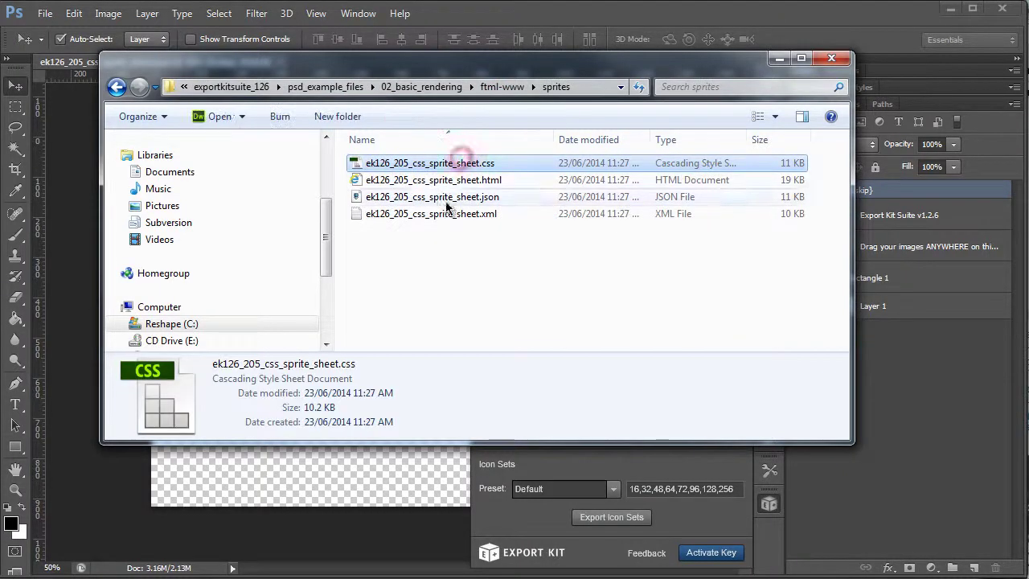
click(462, 182)
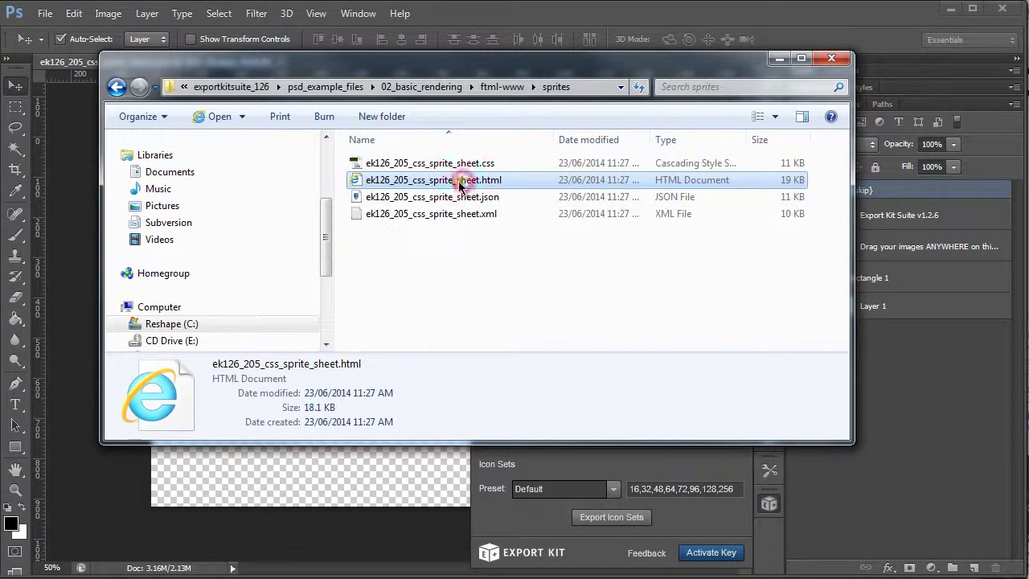
double_click(461, 182)
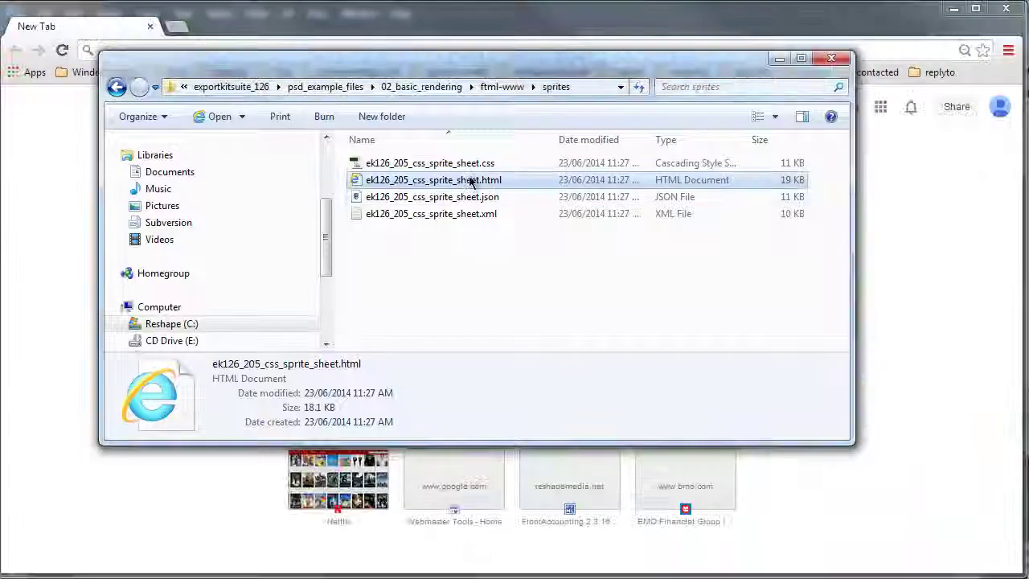
Step: Load the HTML file in Chrome, highlight its stylesheet link line, and scroll through the icon entries
drag(400, 180, 114, 330)
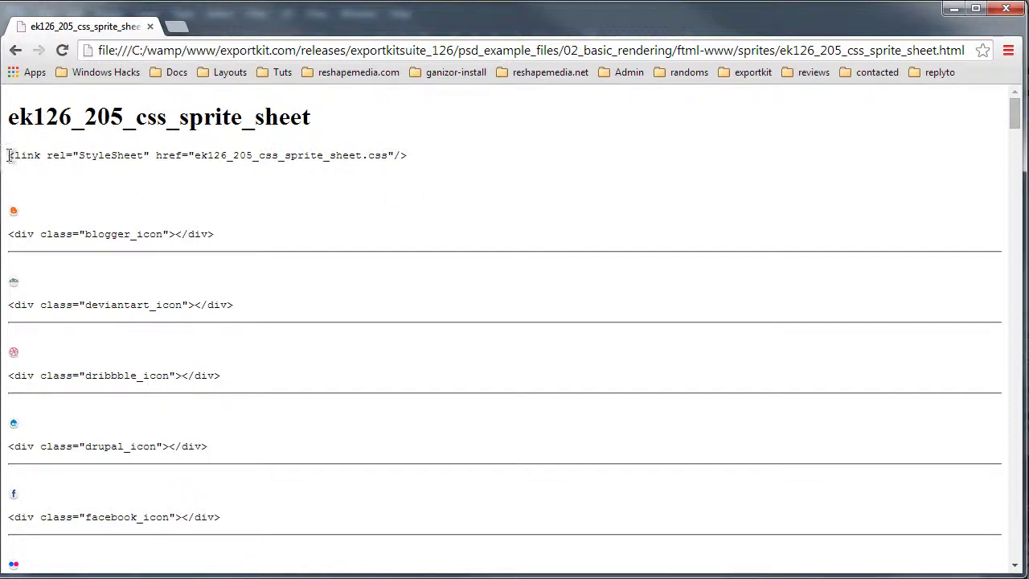
drag(9, 155, 384, 159)
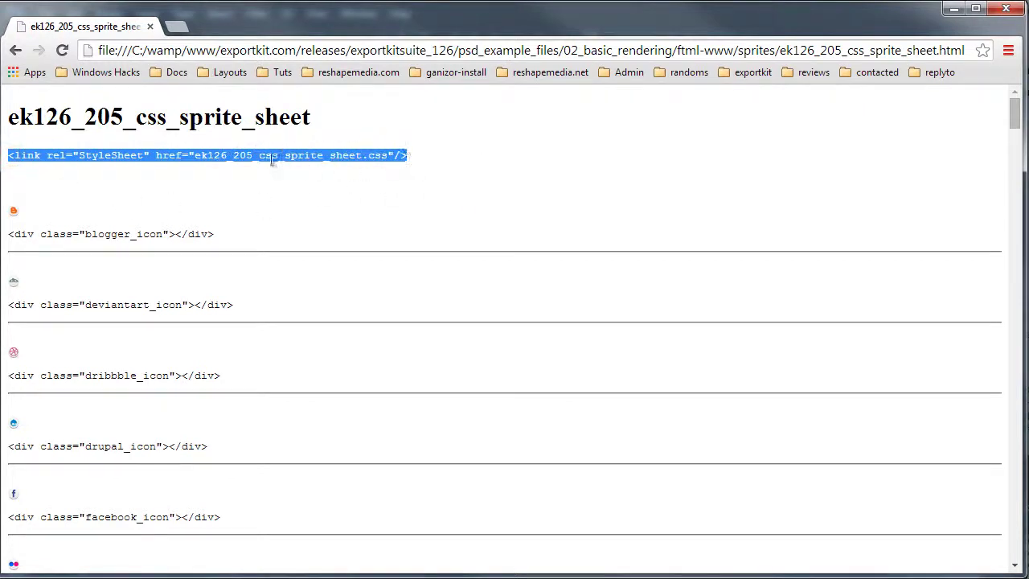
click(99, 215)
scroll(80, 212, down, 1)
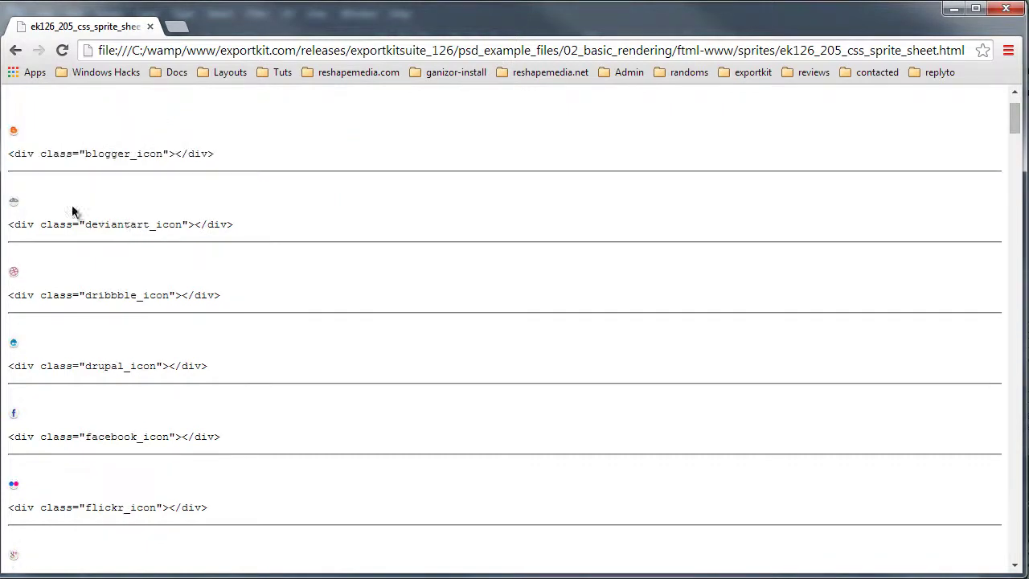
scroll(40, 201, down, 9)
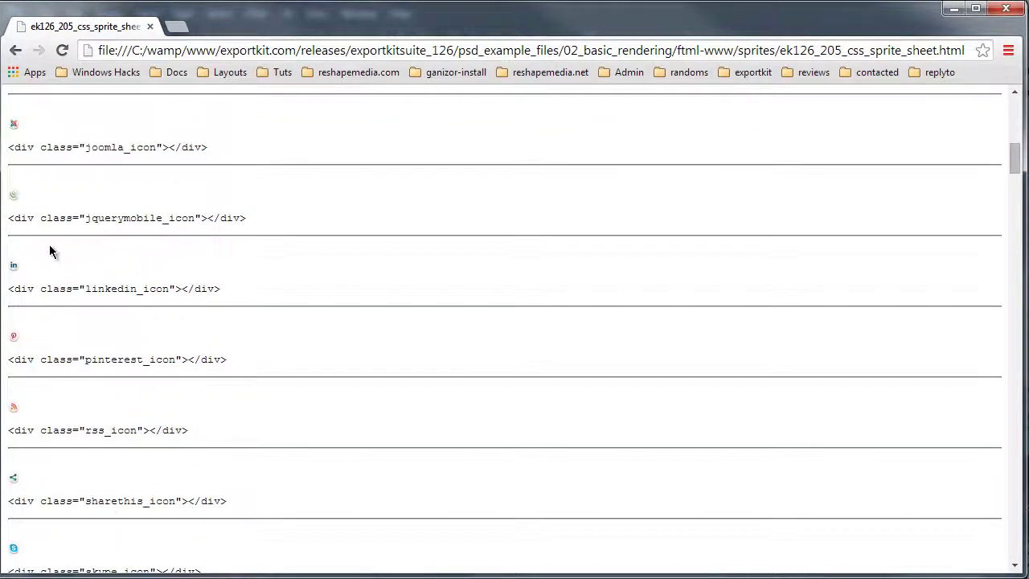
scroll(62, 274, down, 15)
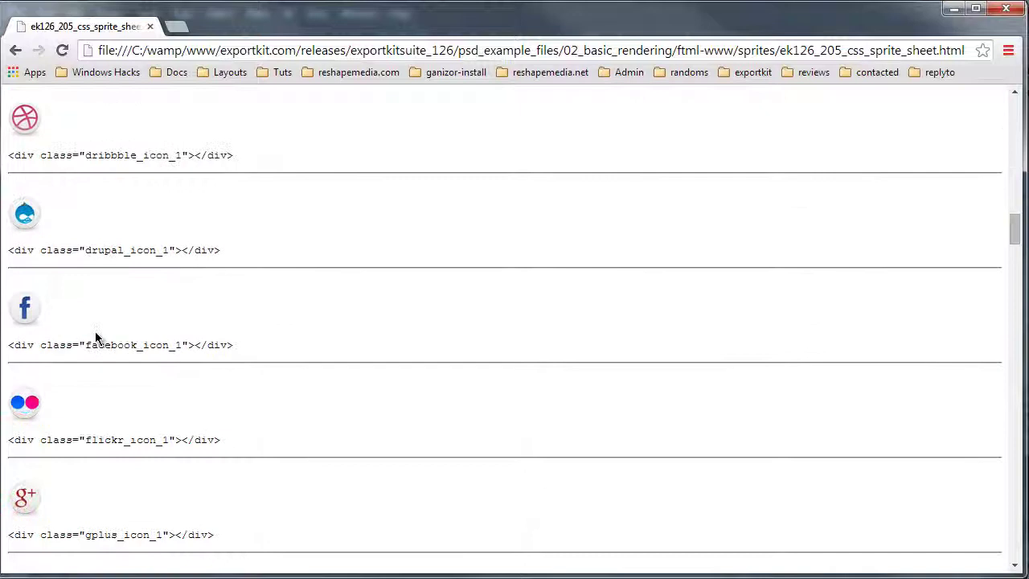
scroll(112, 361, down, 13)
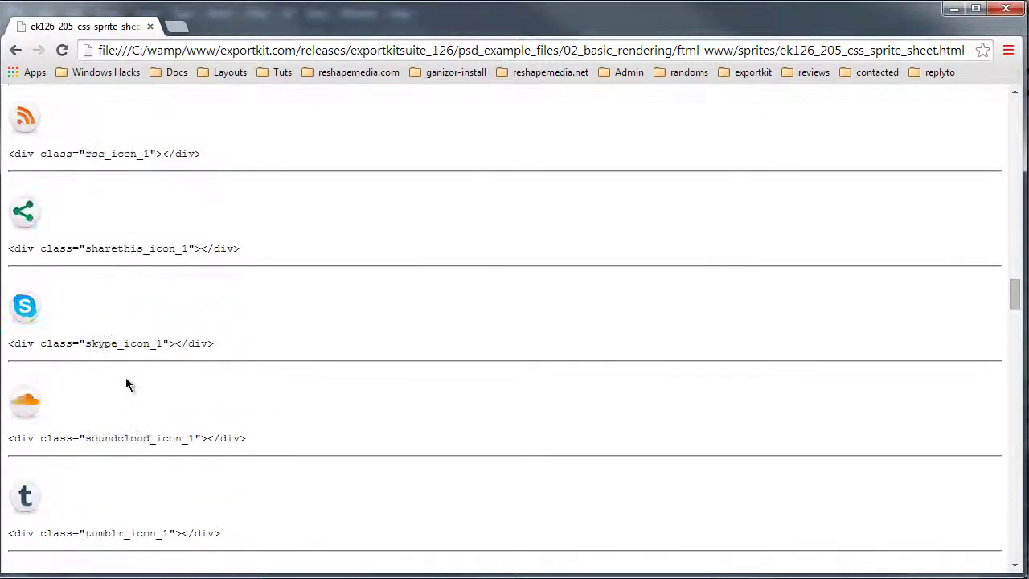
scroll(129, 395, down, 3)
scroll(227, 396, down, 6)
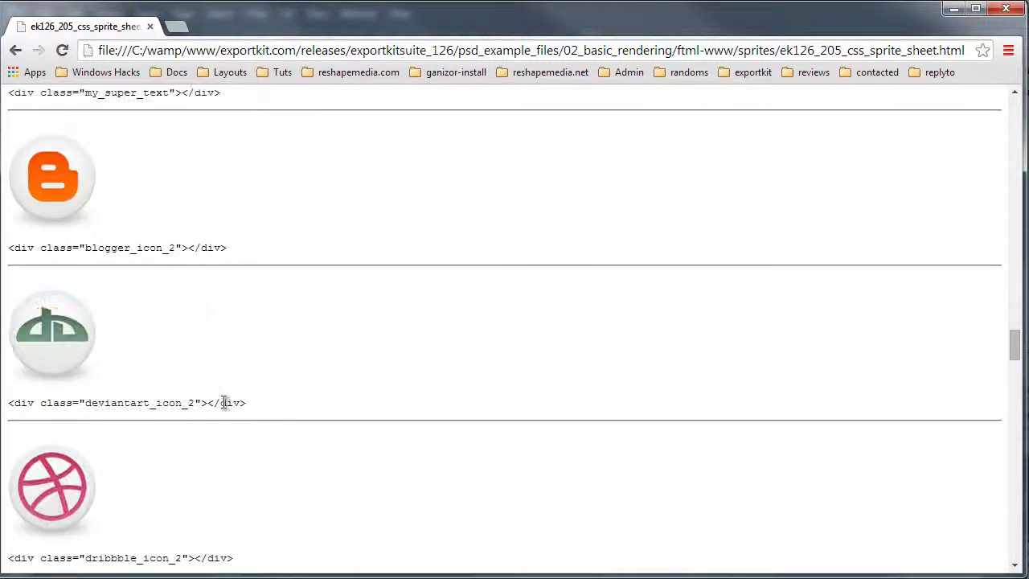
scroll(232, 410, up, 6)
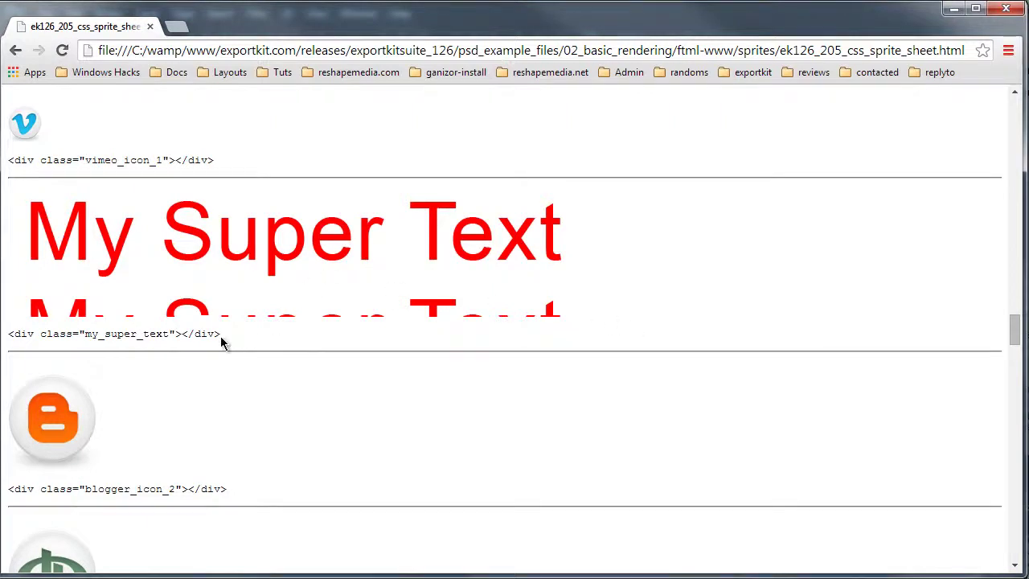
Step: Highlight the my_super_text div line and scroll around the page reviewing the entries
drag(221, 336, 13, 336)
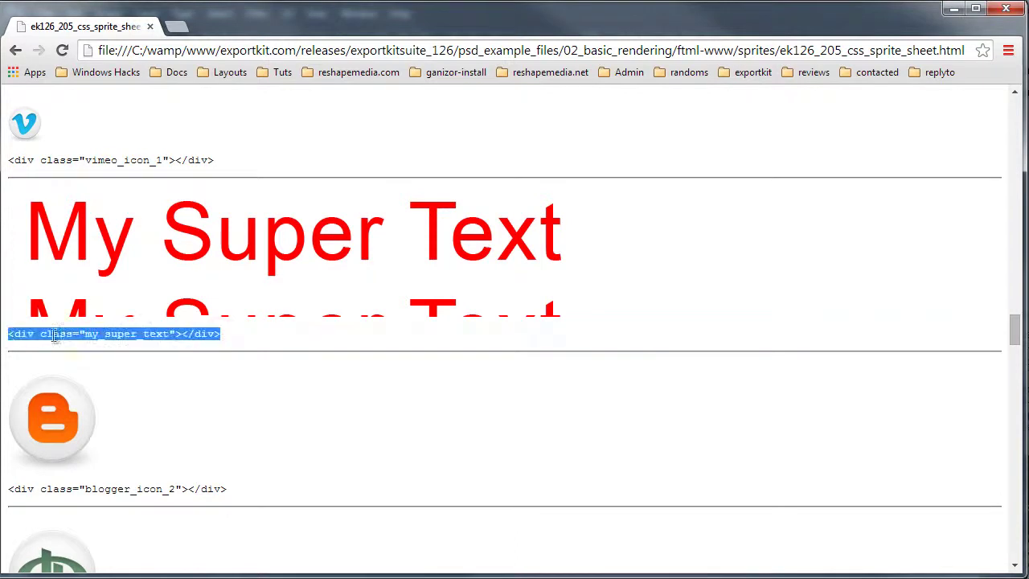
scroll(306, 346, down, 20)
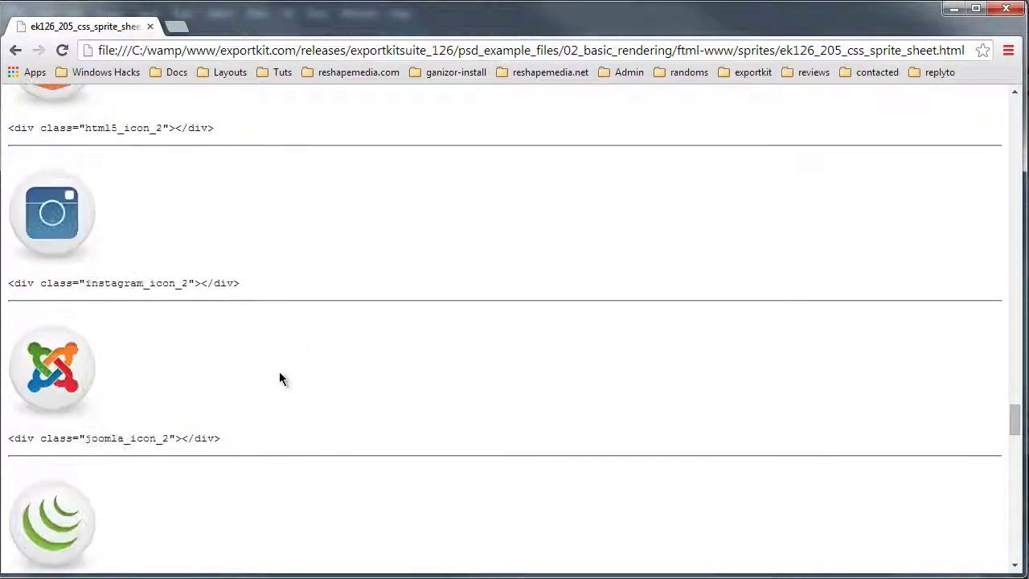
scroll(274, 386, down, 15)
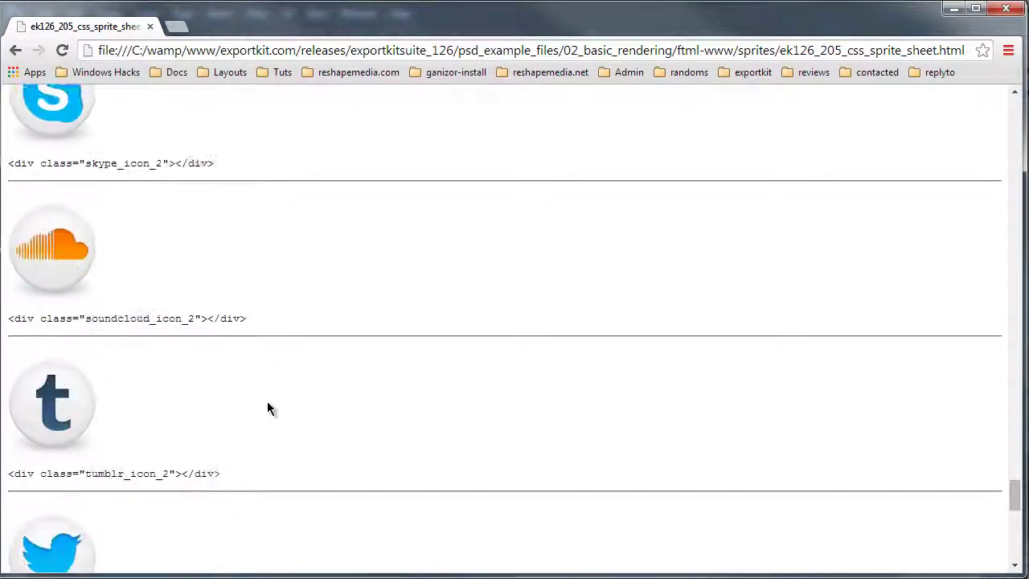
scroll(264, 412, down, 6)
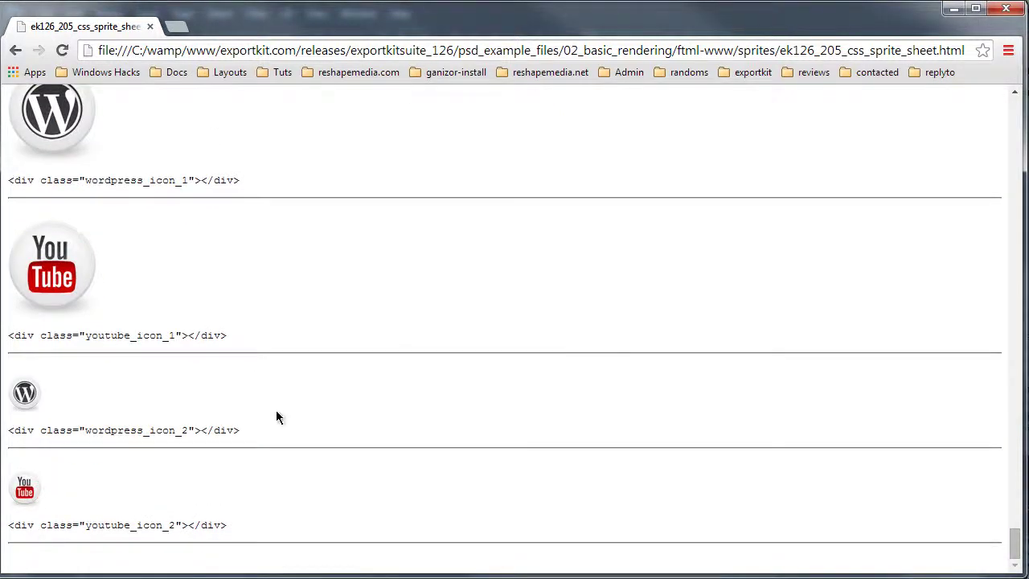
scroll(279, 414, up, 5)
scroll(367, 372, up, 20)
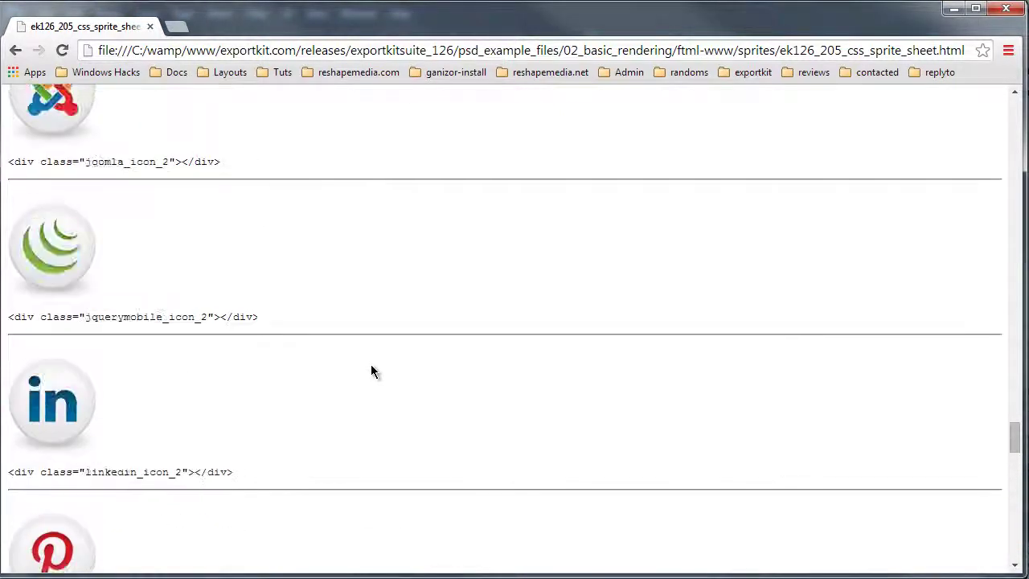
scroll(372, 367, up, 20)
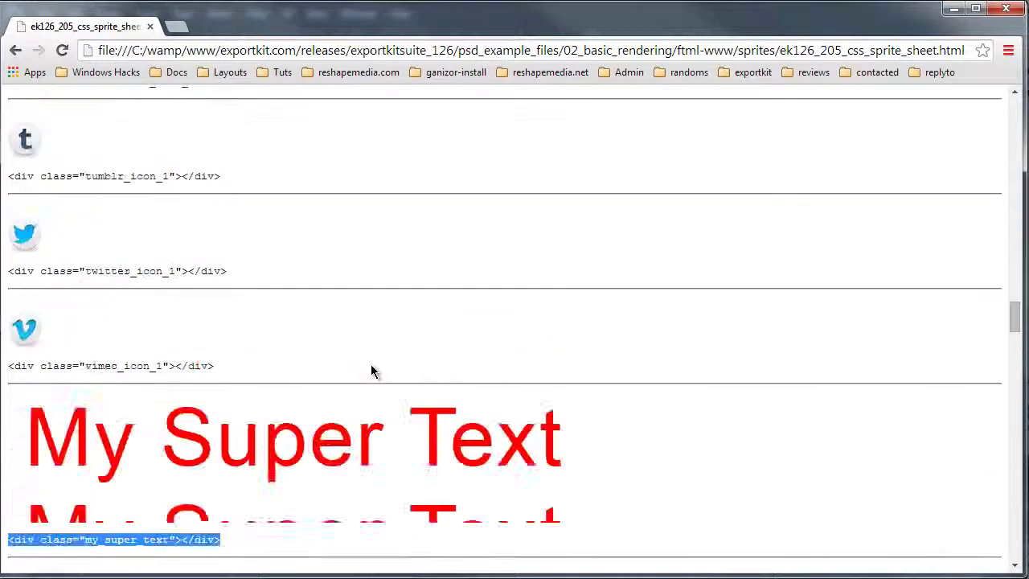
scroll(371, 372, up, 20)
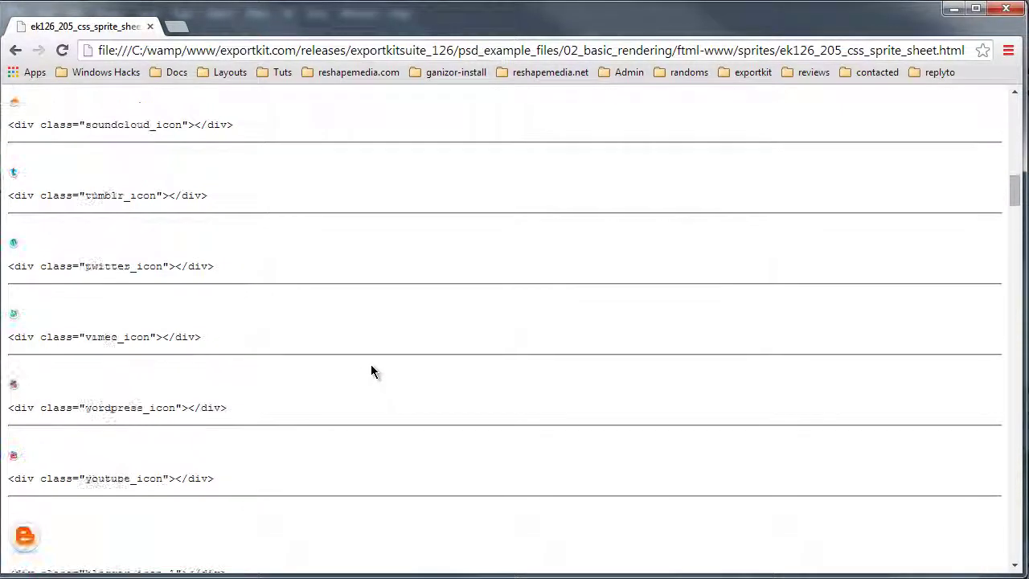
scroll(371, 372, up, 10)
scroll(437, 425, down, 20)
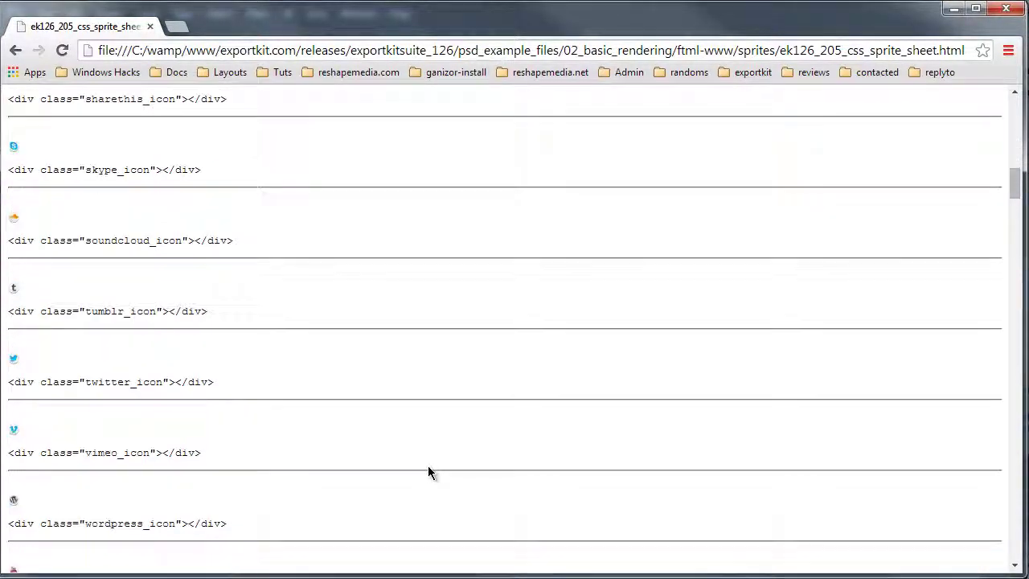
scroll(423, 487, down, 18)
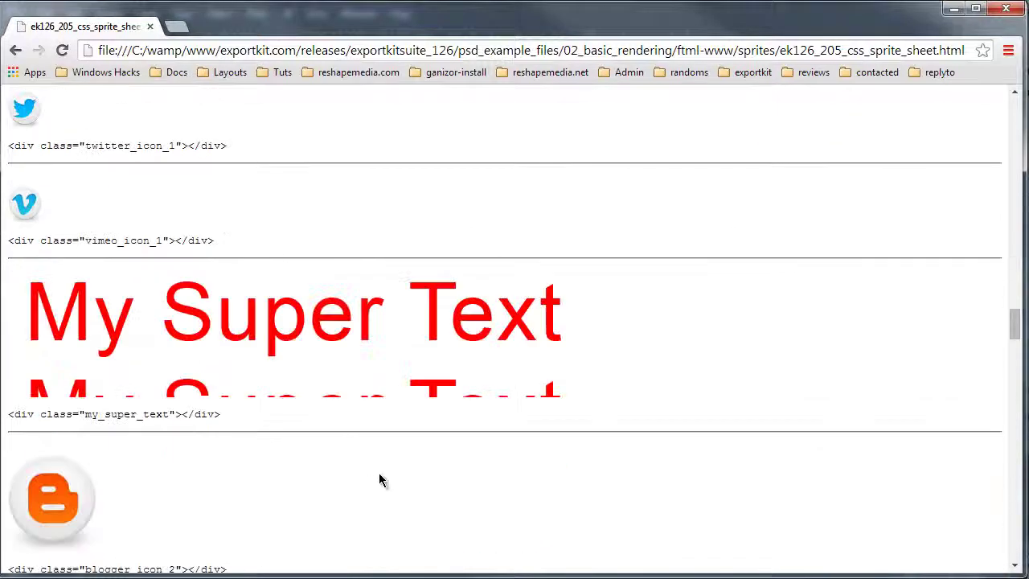
right_click(314, 304)
click(363, 481)
drag(937, 16, 246, 27)
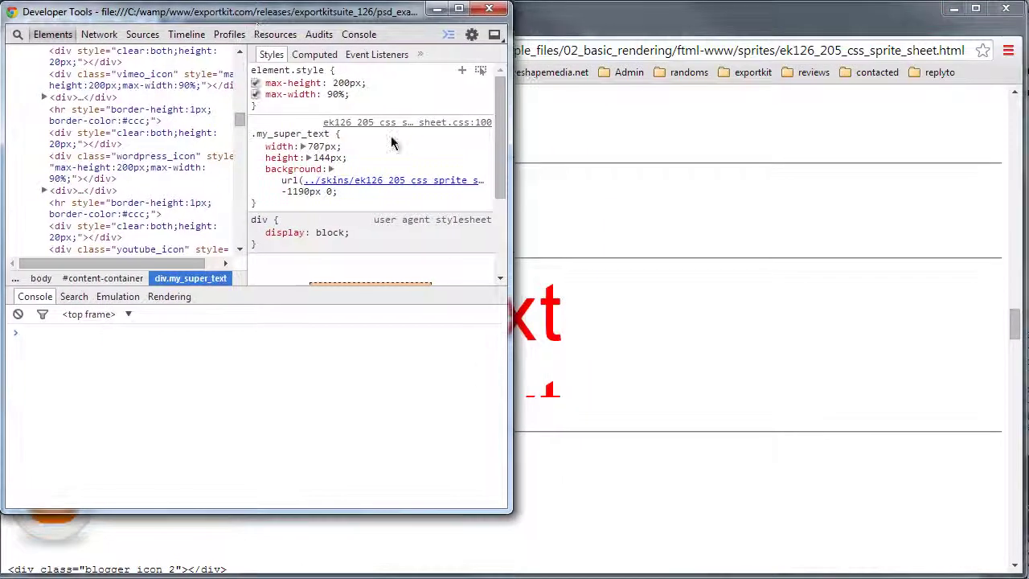
double_click(506, 512)
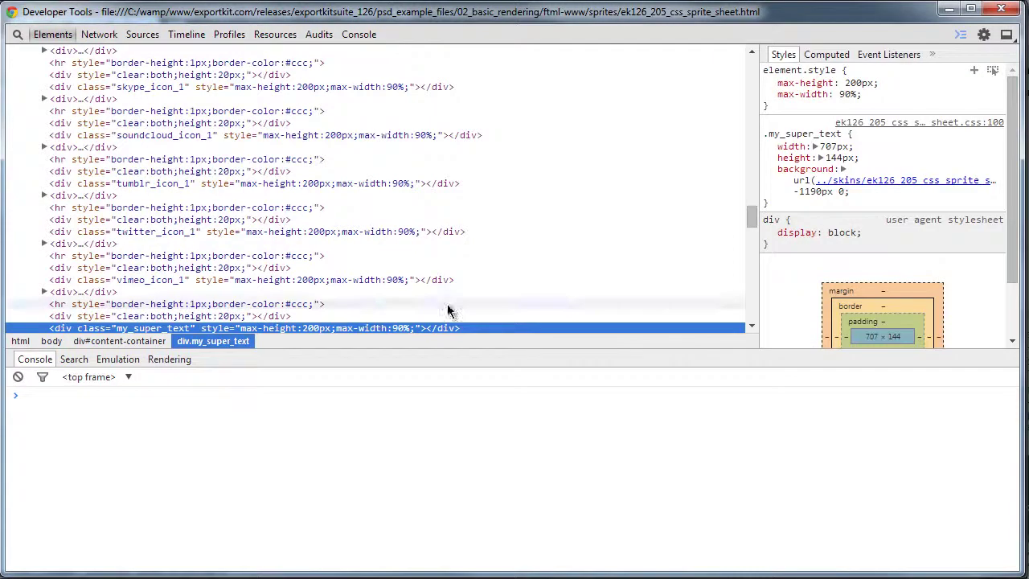
scroll(362, 322, down, 1)
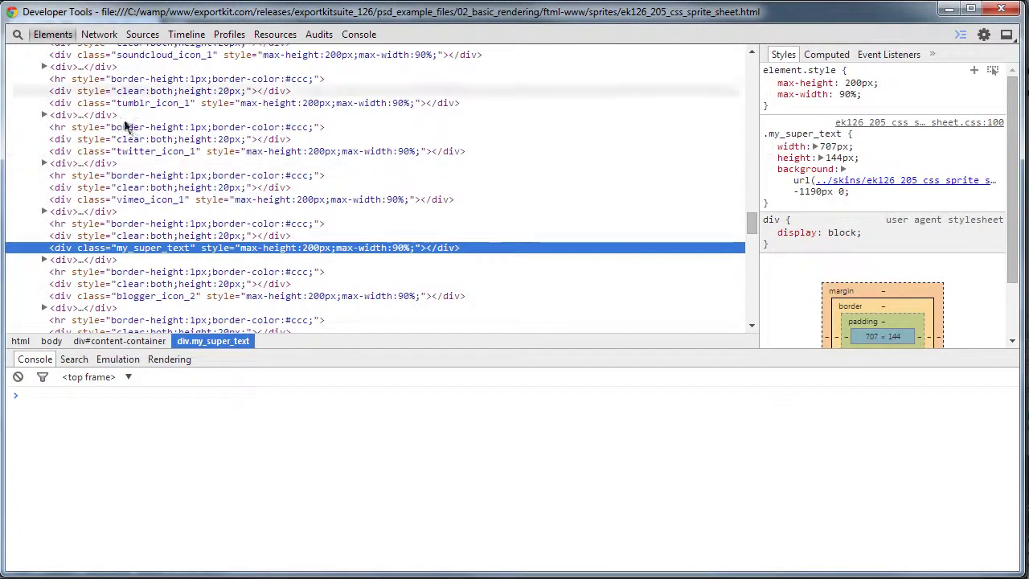
click(997, 15)
click(552, 151)
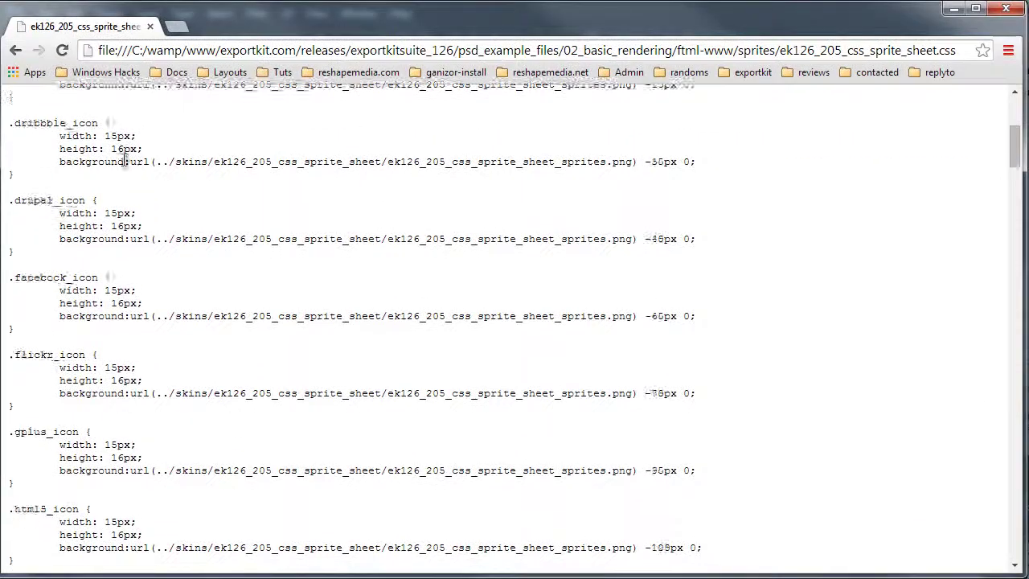
Step: Scroll through the CSS rules and highlight the sprite image path in .joomla_icon_1
scroll(143, 212, down, 3)
scroll(127, 287, down, 6)
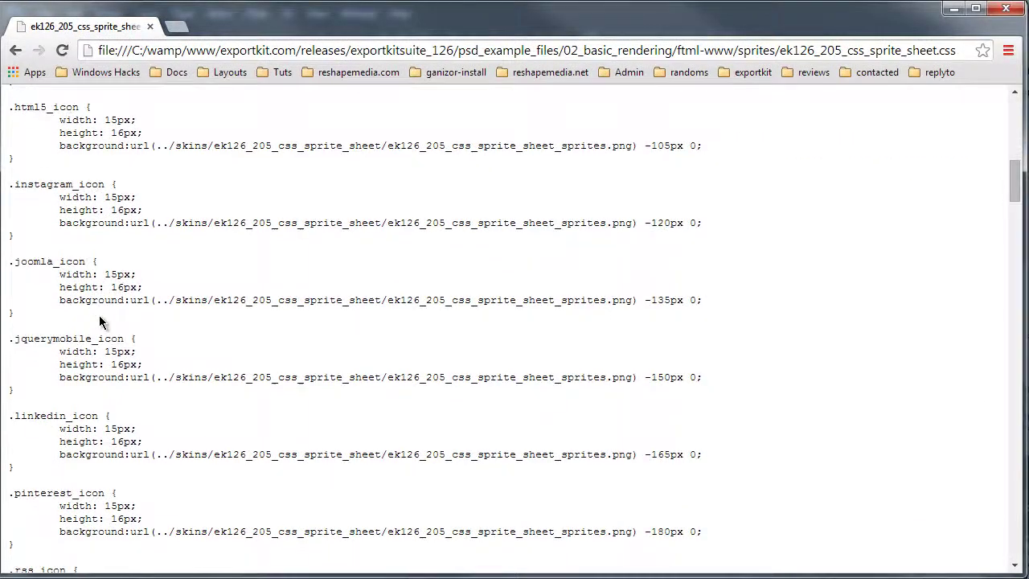
scroll(84, 363, down, 10)
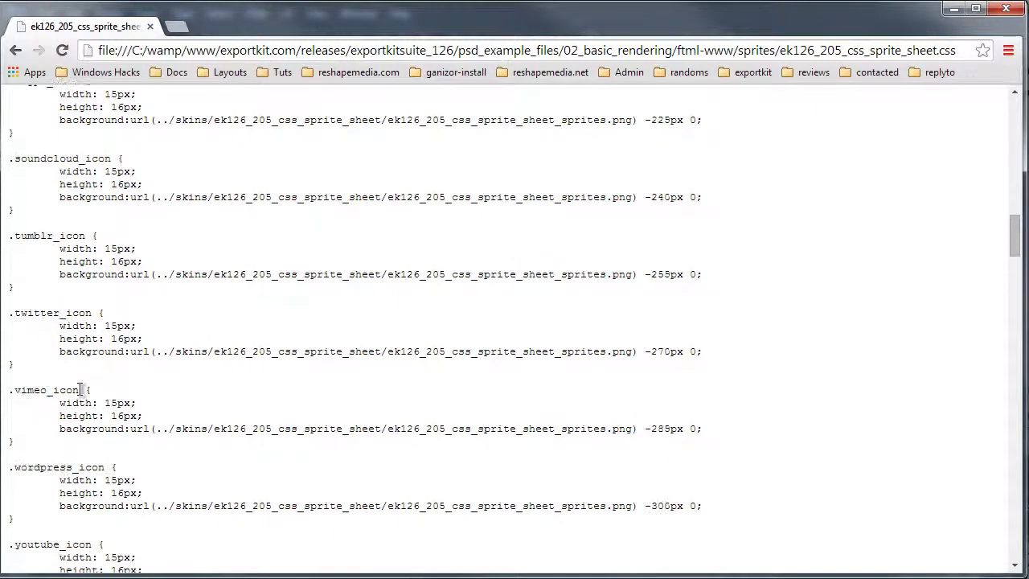
scroll(81, 410, down, 6)
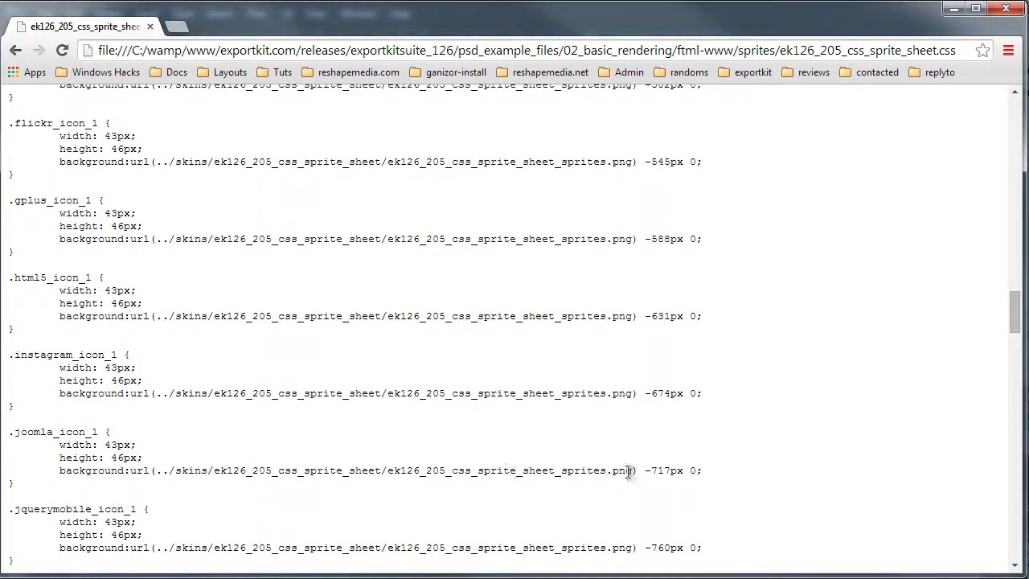
drag(629, 472, 137, 473)
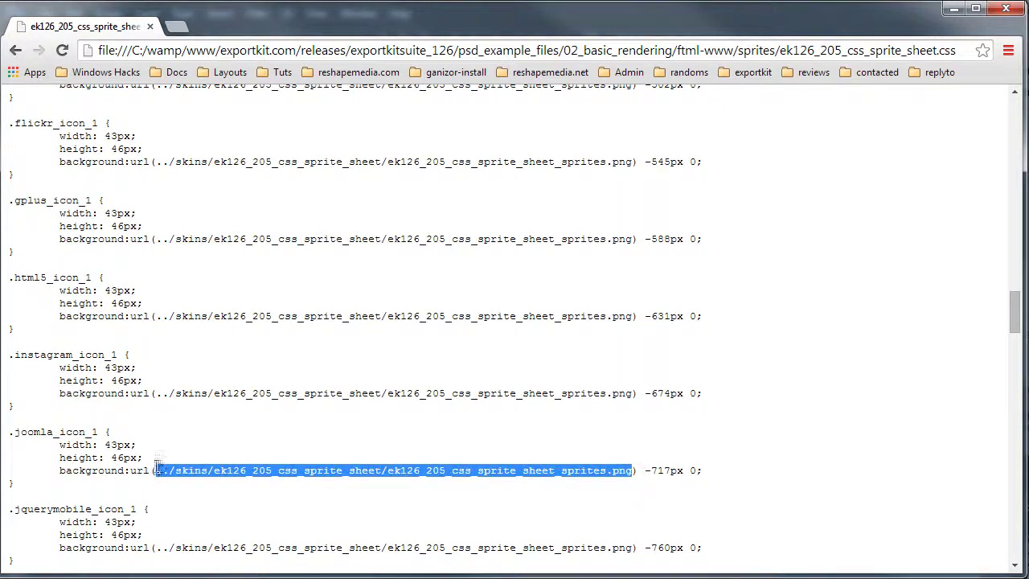